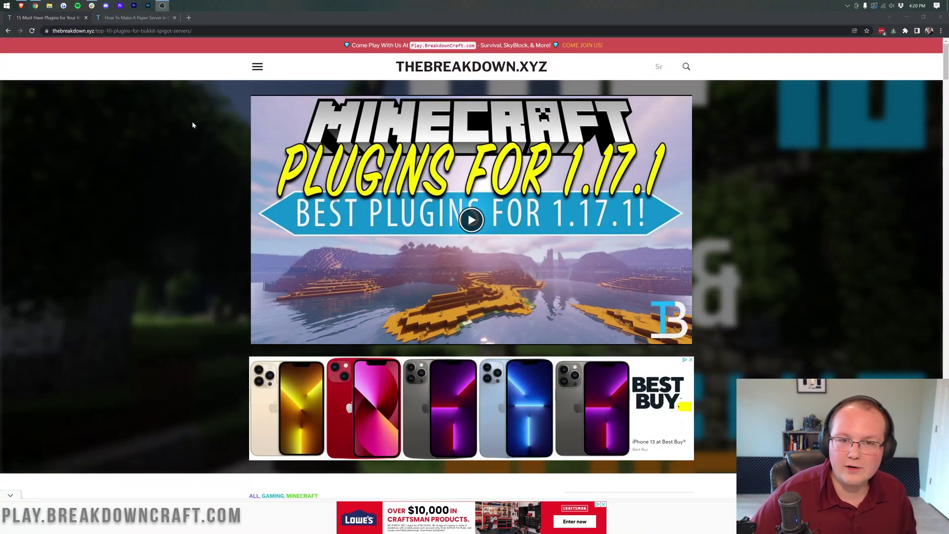
Skim the introduction of the article on 15 must-have Minecraft server plugins.
scroll(193, 125, down, 10)
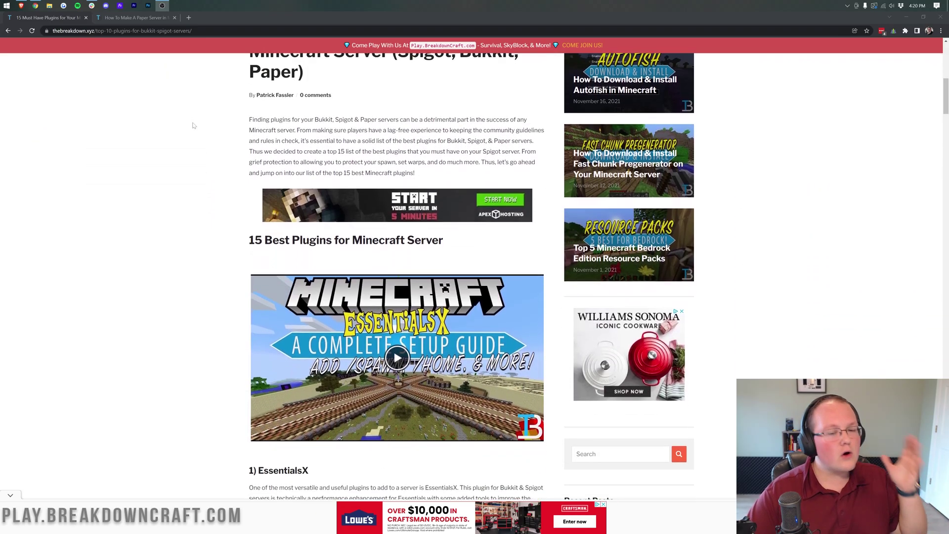
scroll(193, 125, down, 2)
scroll(192, 125, up, 2)
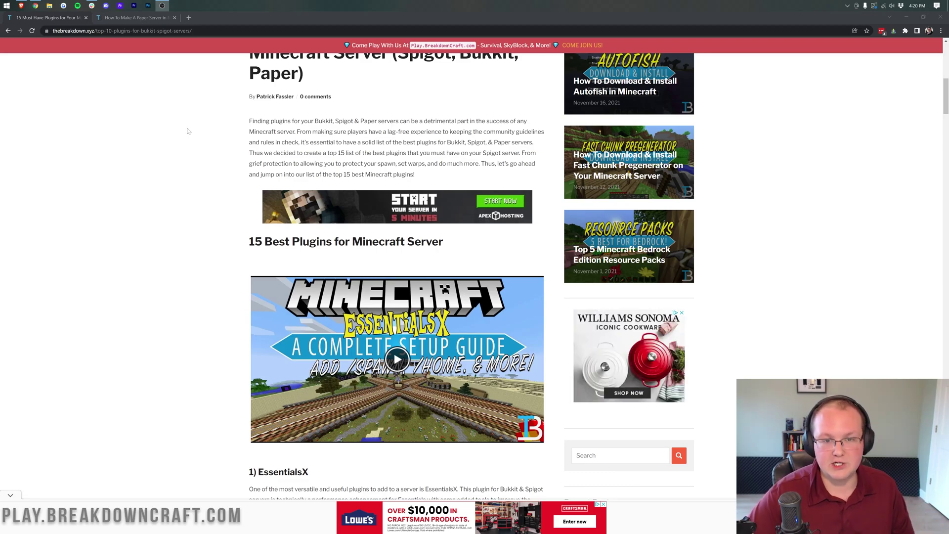
scroll(188, 131, up, 2)
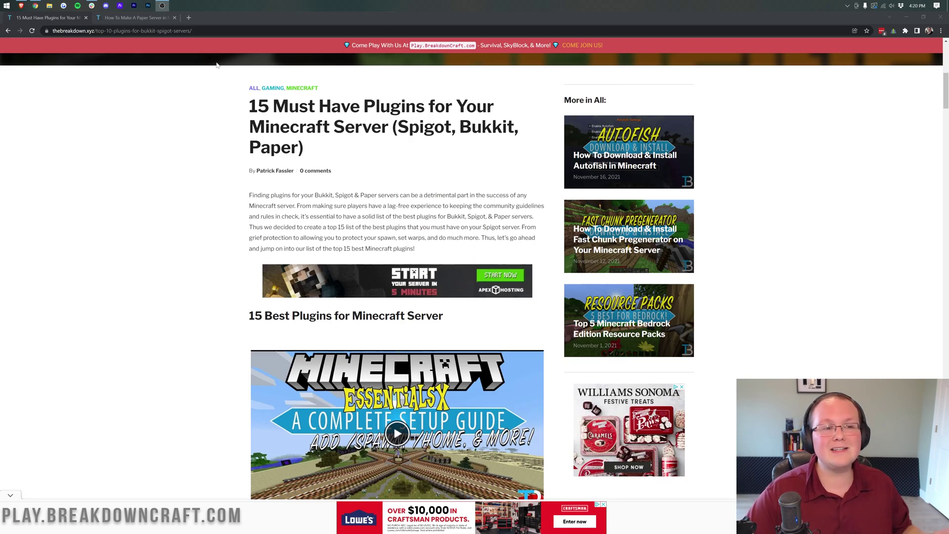
Switch to the Paper server guide and examine its download, server folder and run.bat instructions.
click(134, 19)
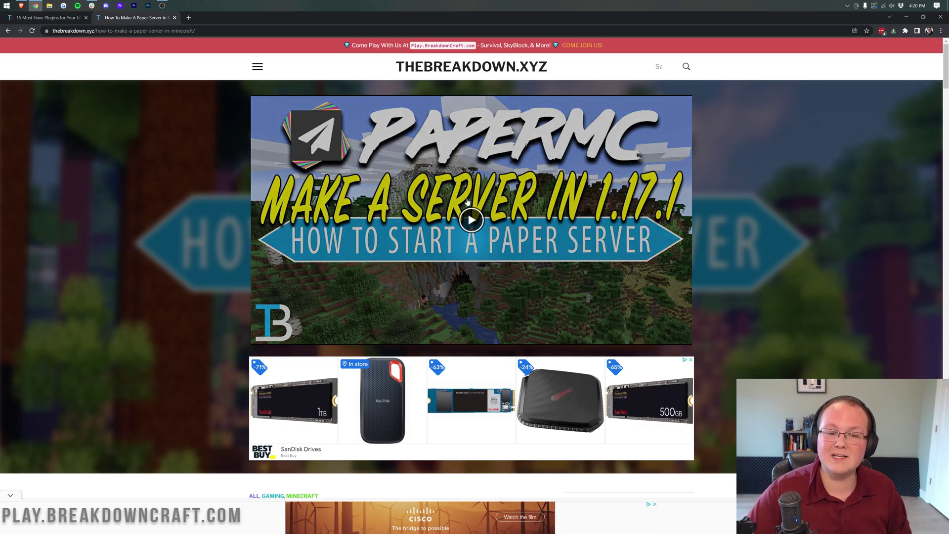
scroll(709, 208, down, 10)
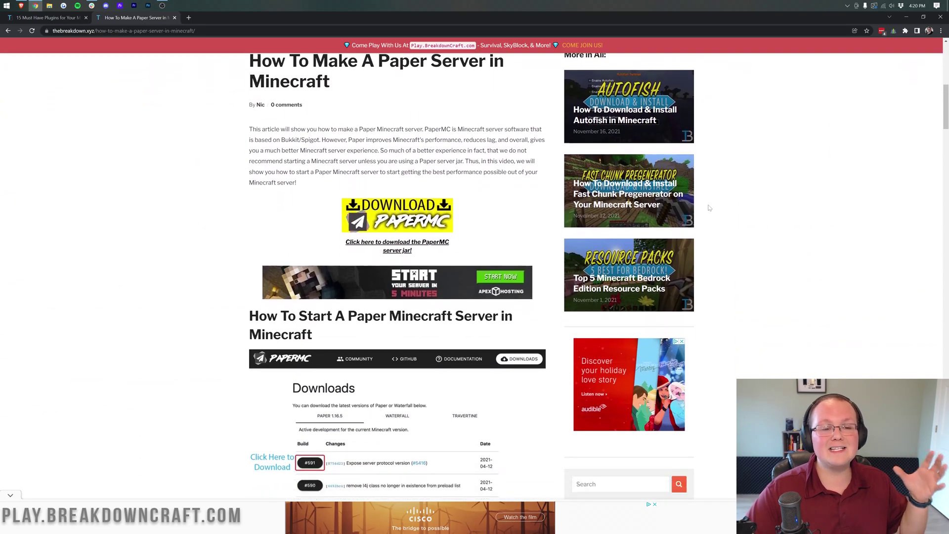
scroll(709, 207, down, 15)
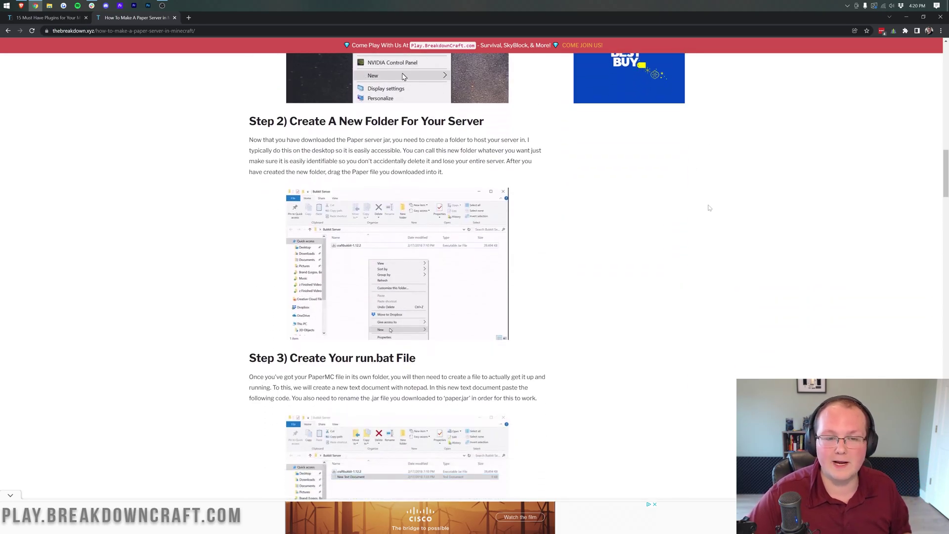
scroll(710, 208, up, 7)
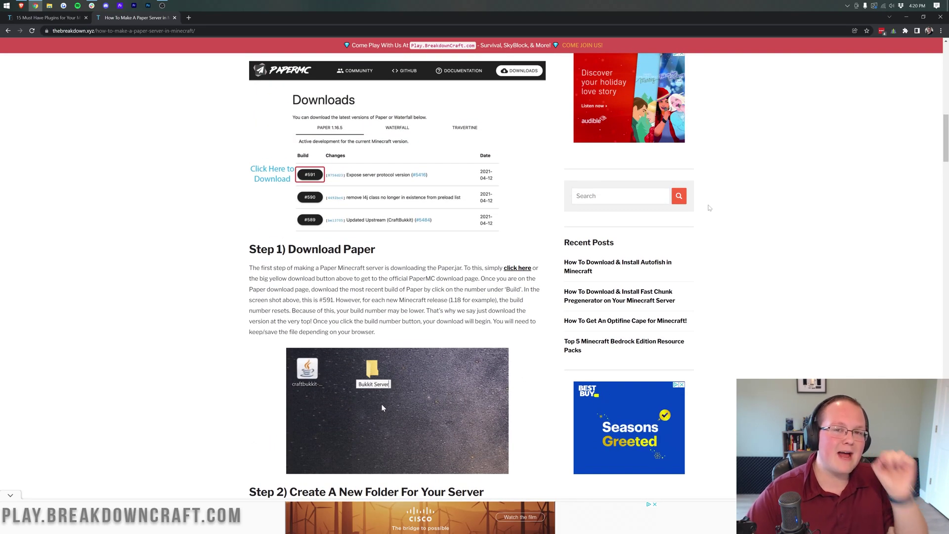
scroll(709, 208, up, 3)
scroll(709, 208, down, 2)
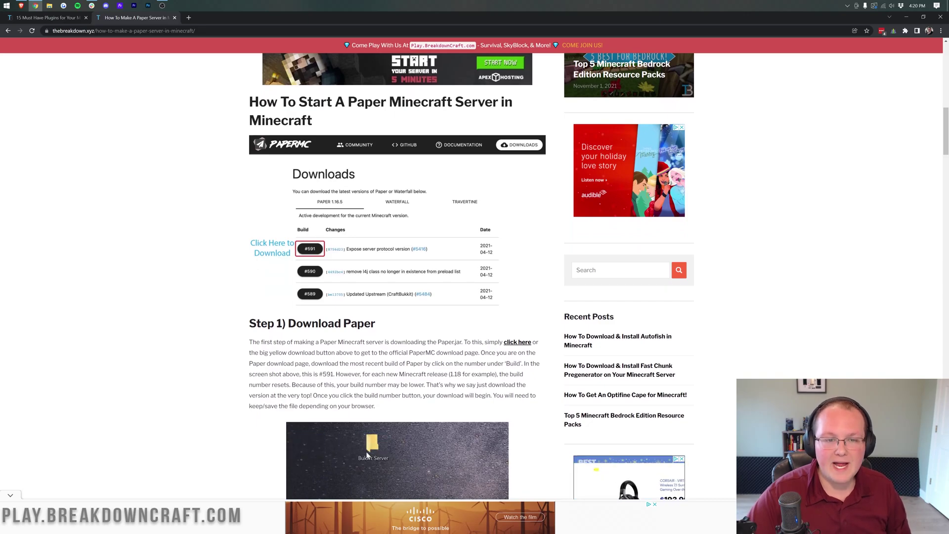
drag(348, 101, 498, 102)
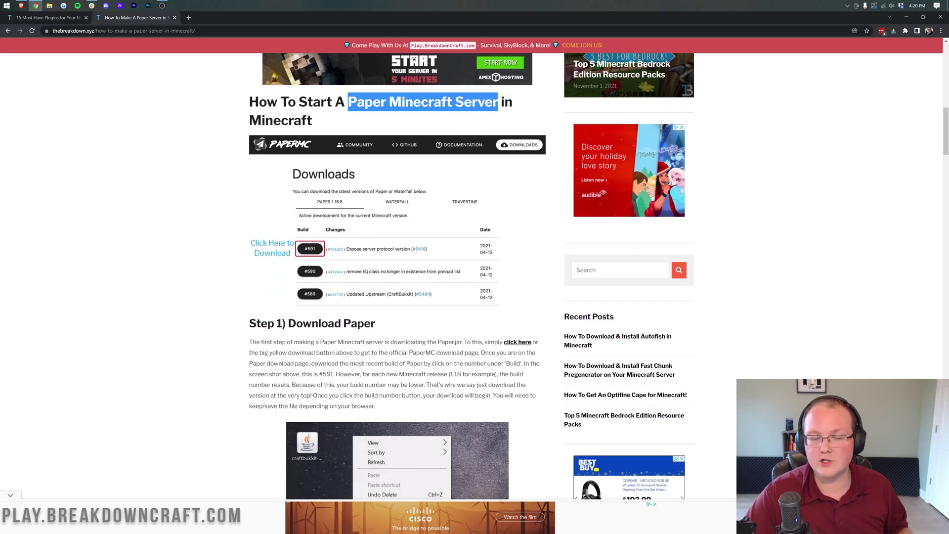
click(382, 486)
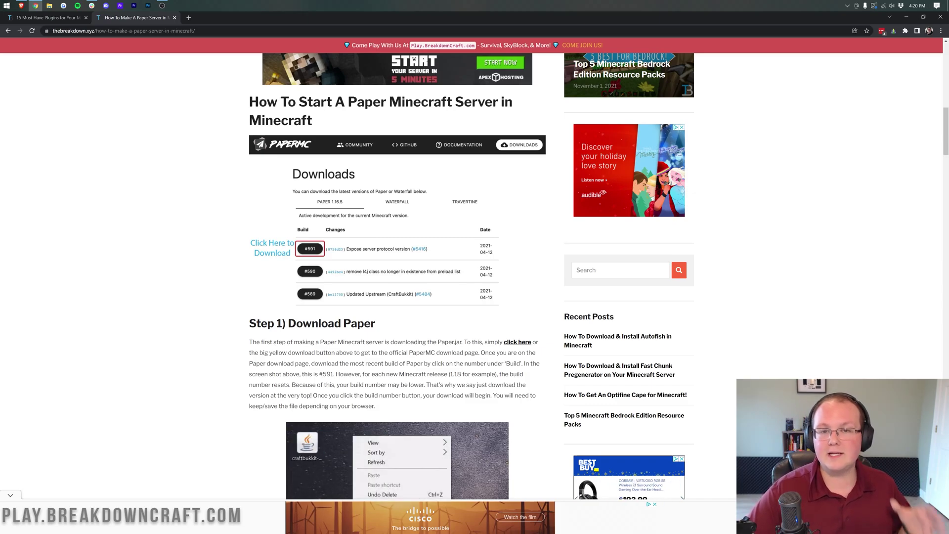
scroll(471, 188, up, 10)
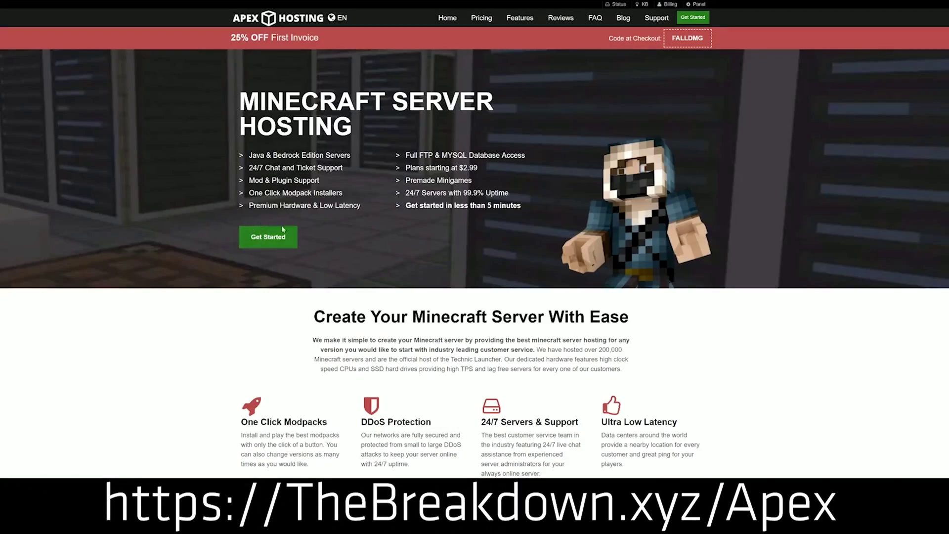
Review the Apex Hosting feature list and the JAR file setting in its server control panel.
scroll(370, 297, down, 4)
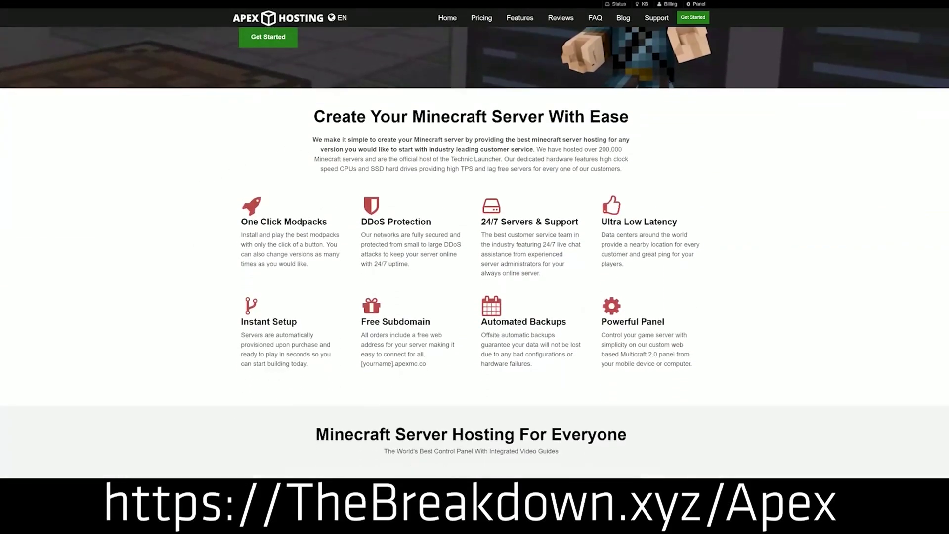
drag(241, 221, 581, 225)
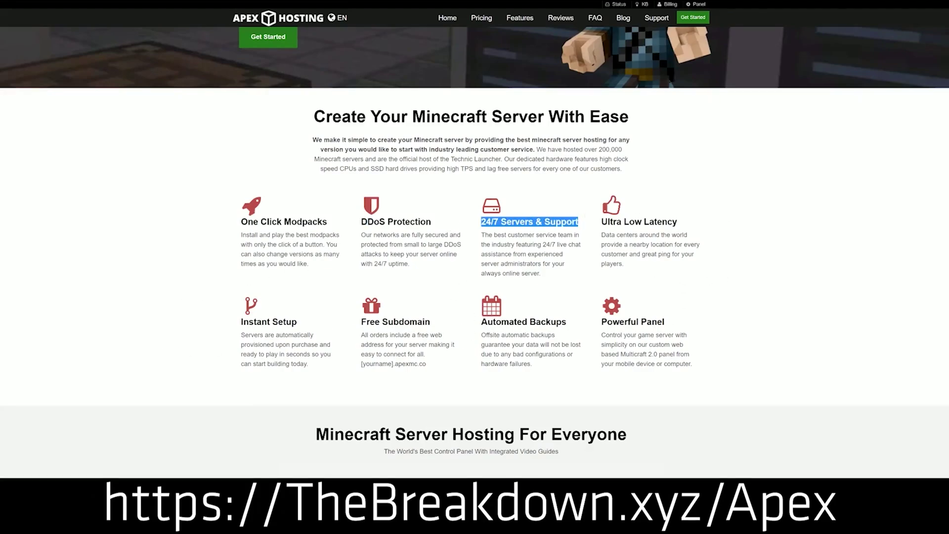
drag(481, 322, 593, 321)
click(447, 325)
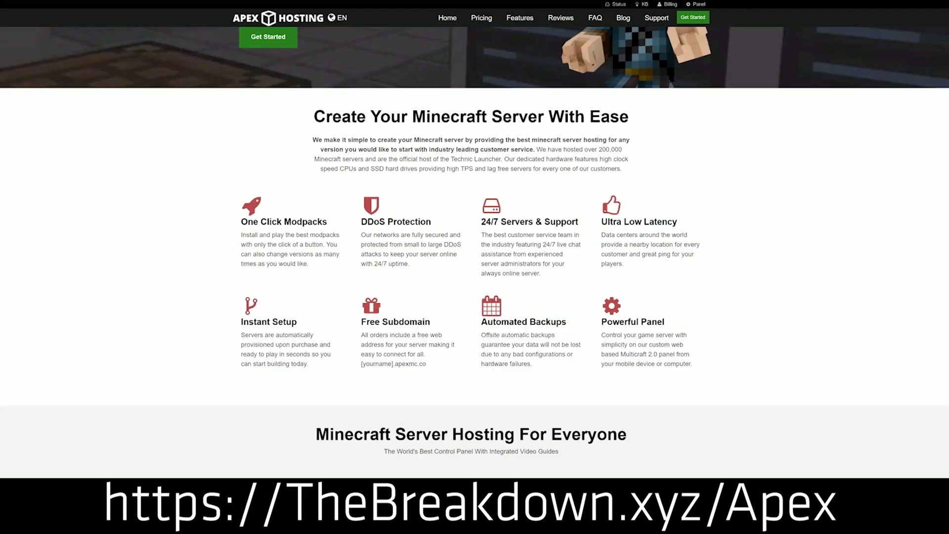
drag(308, 365, 241, 322)
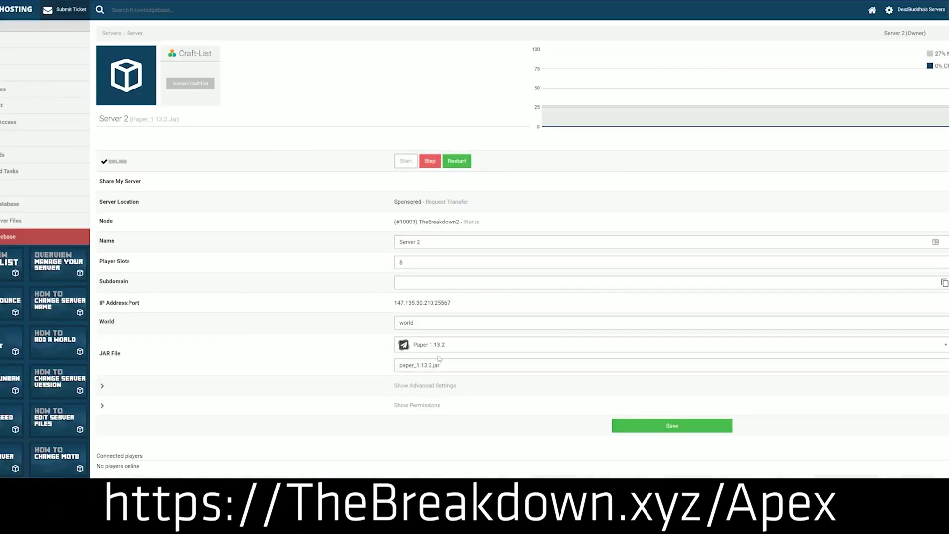
click(447, 349)
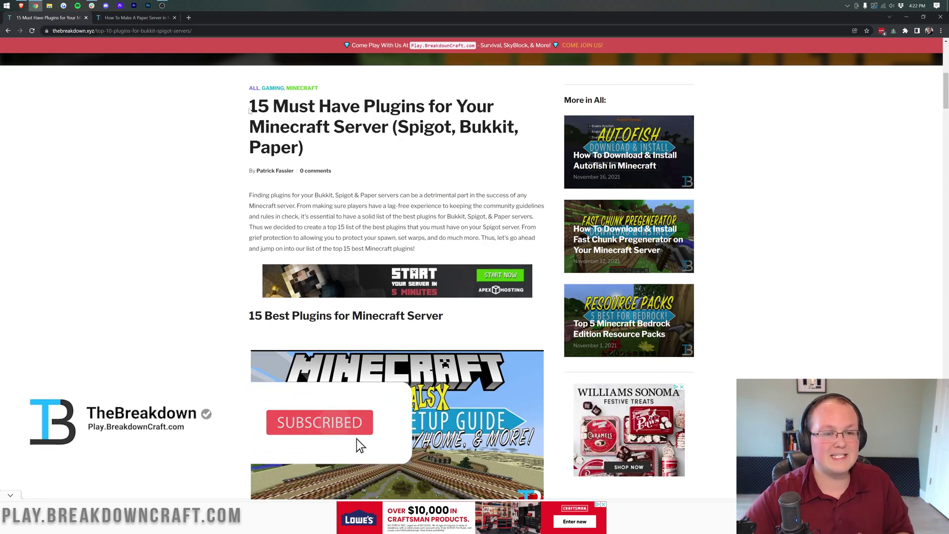
Look through the must-have plugins list from EssentialsX down to MyCommand and DiscordSRV.
drag(249, 106, 392, 127)
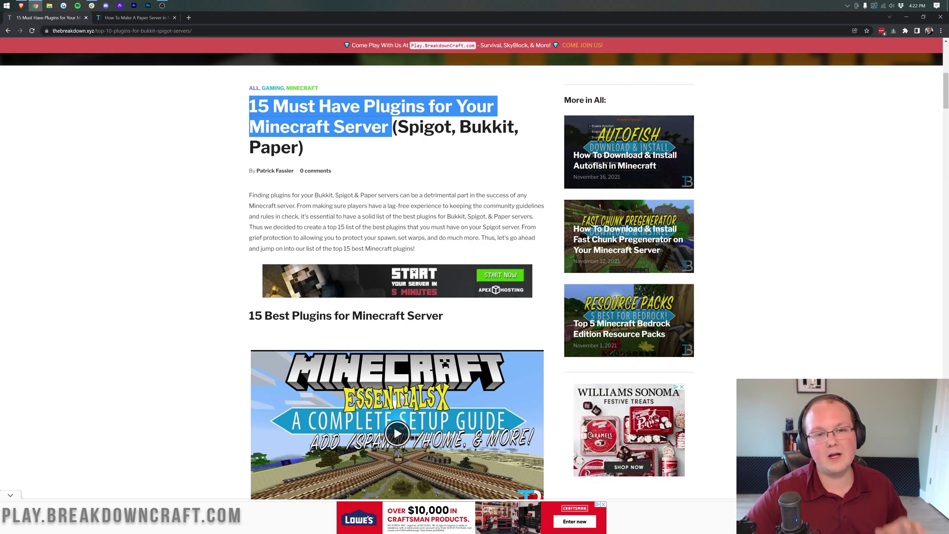
scroll(484, 151, down, 20)
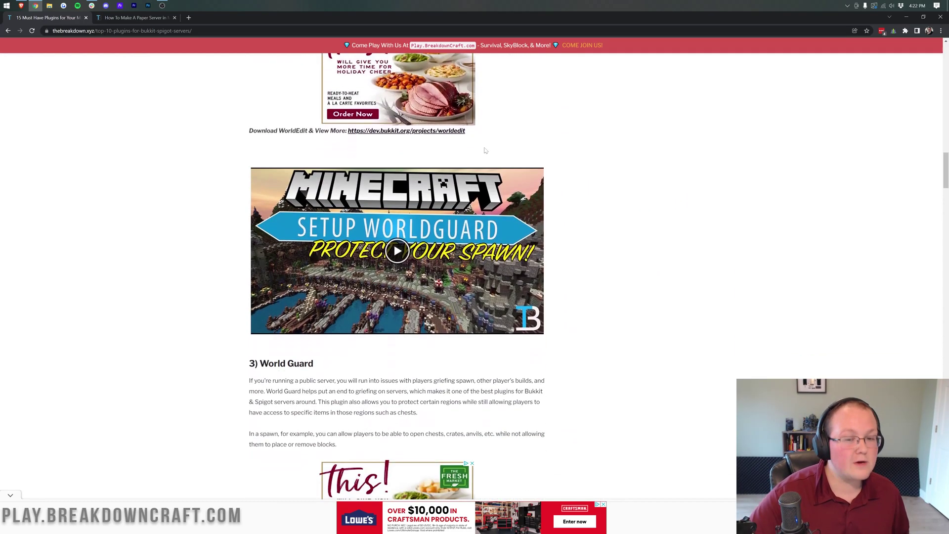
scroll(337, 270, down, 1)
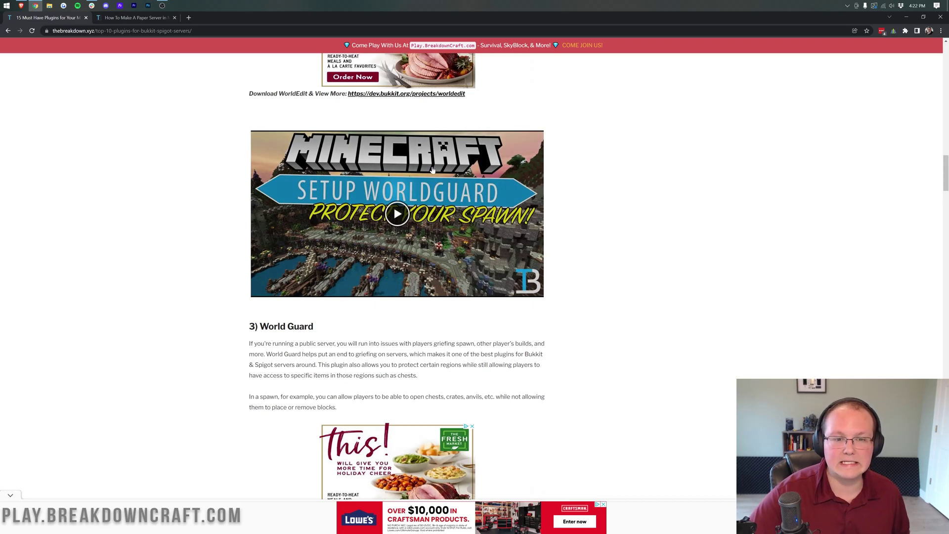
scroll(394, 157, up, 8)
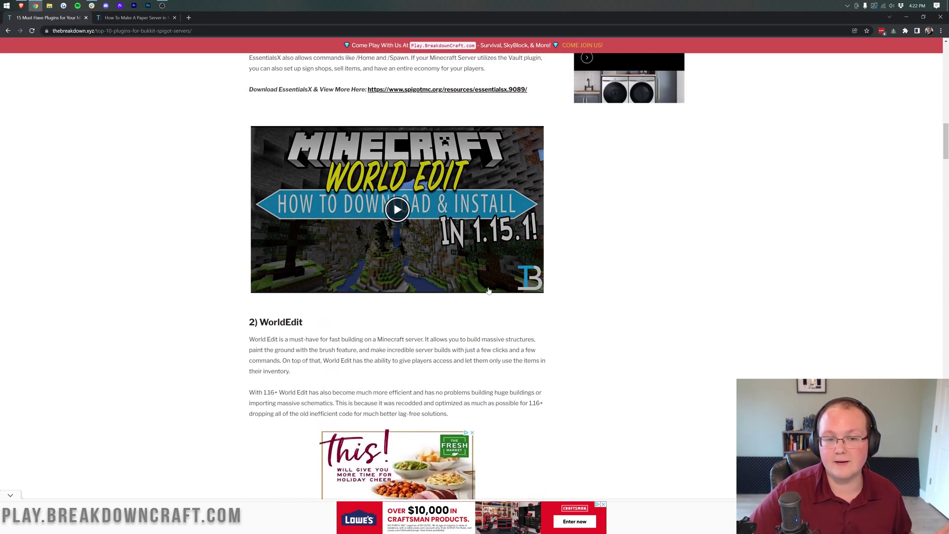
scroll(593, 300, up, 12)
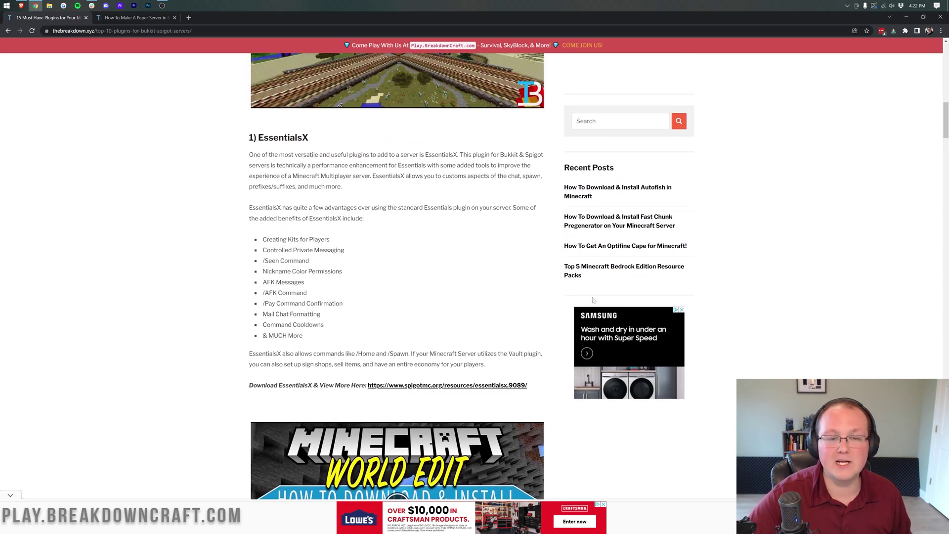
scroll(593, 300, down, 20)
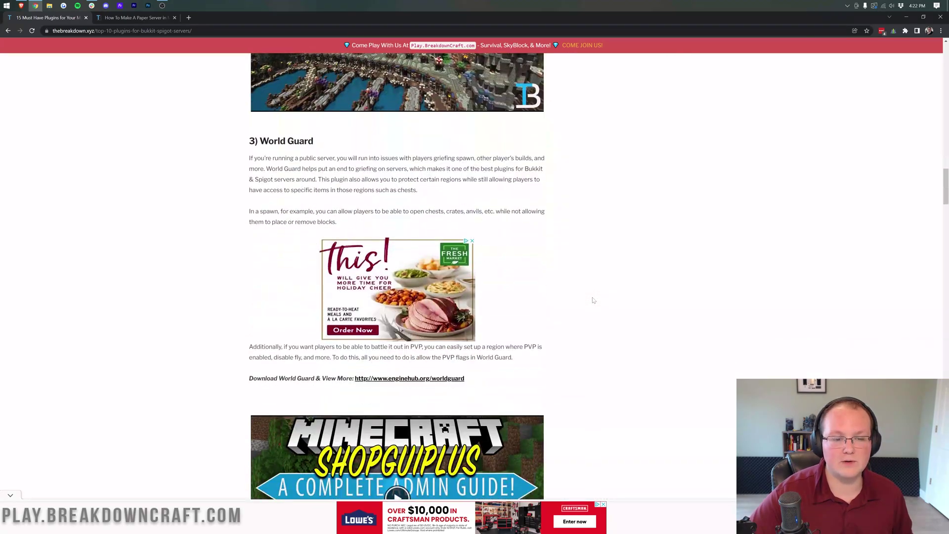
scroll(594, 300, down, 12)
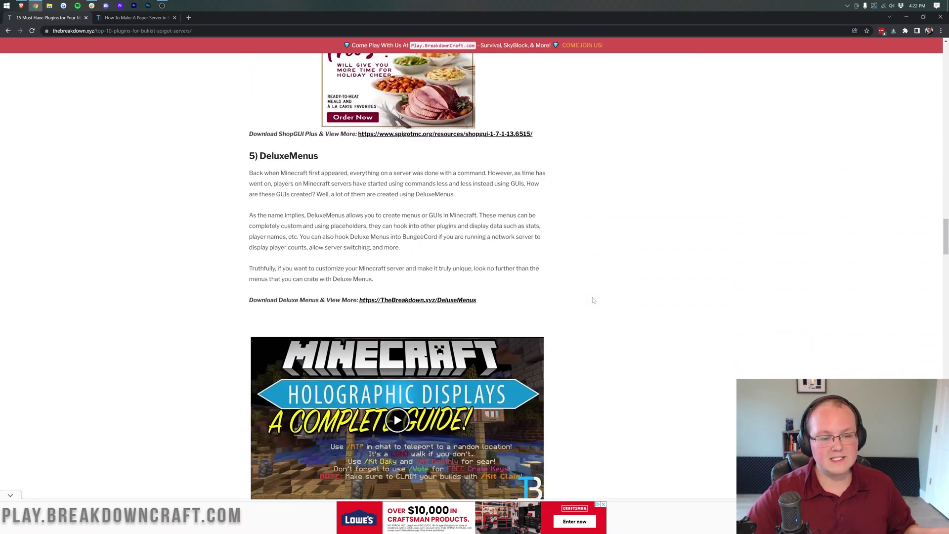
scroll(593, 300, down, 9)
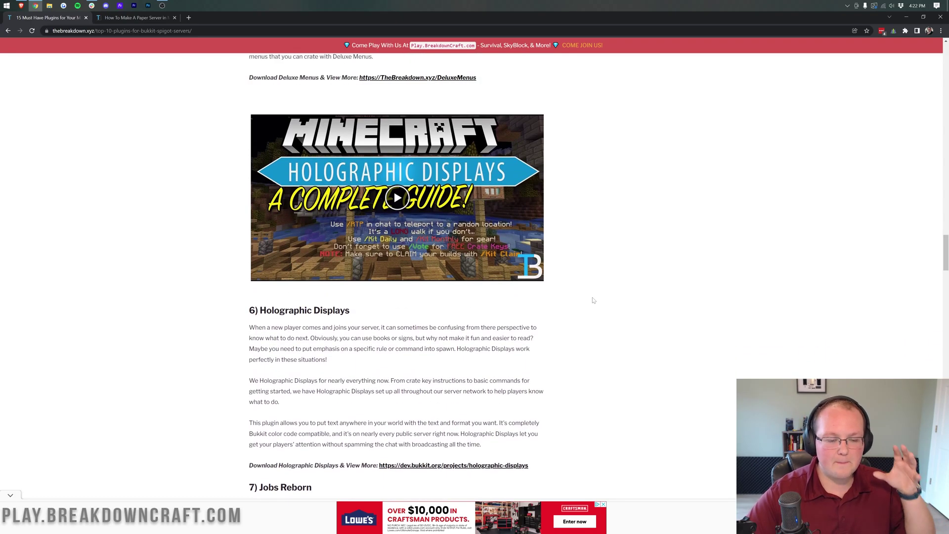
scroll(593, 300, down, 15)
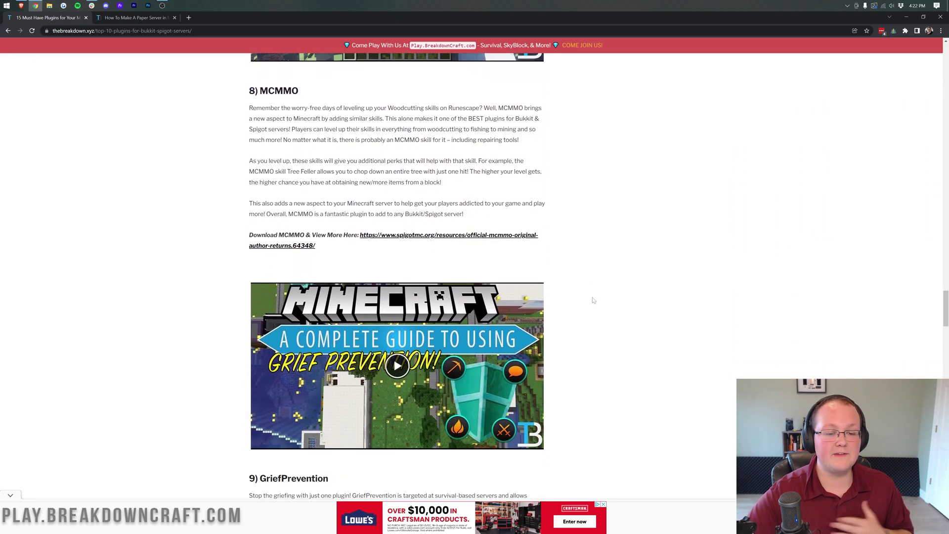
scroll(593, 300, down, 15)
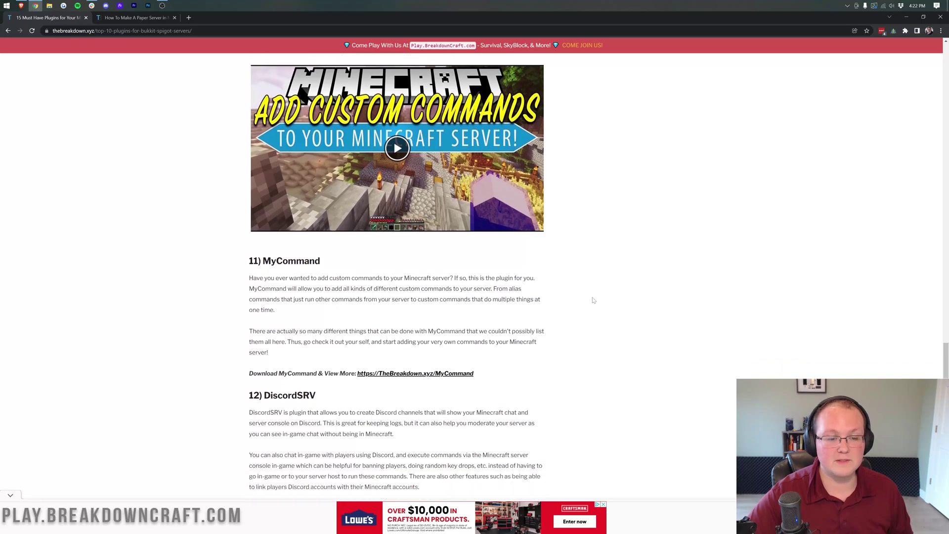
Open the Player Warps and CoreProtect download links from the plugin list in separate new tabs.
scroll(593, 300, down, 10)
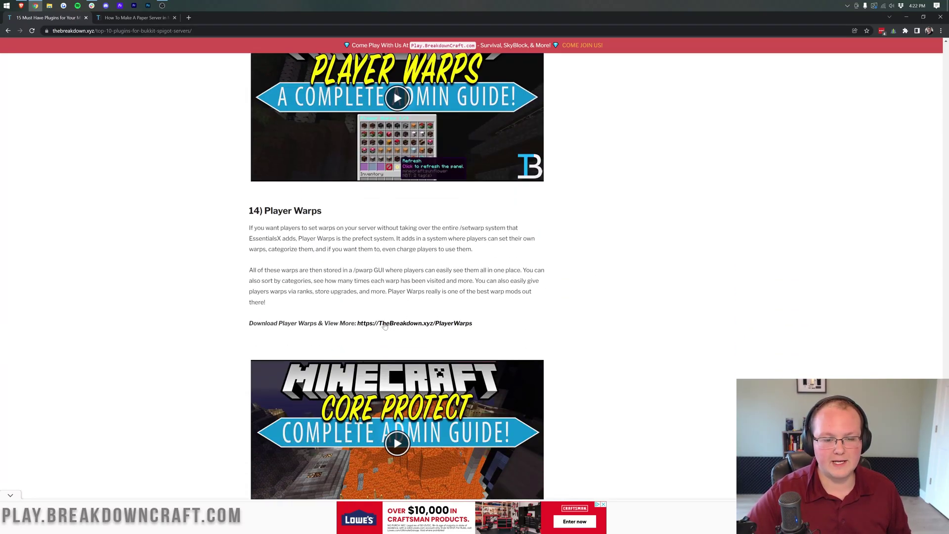
right_click(404, 327)
click(430, 335)
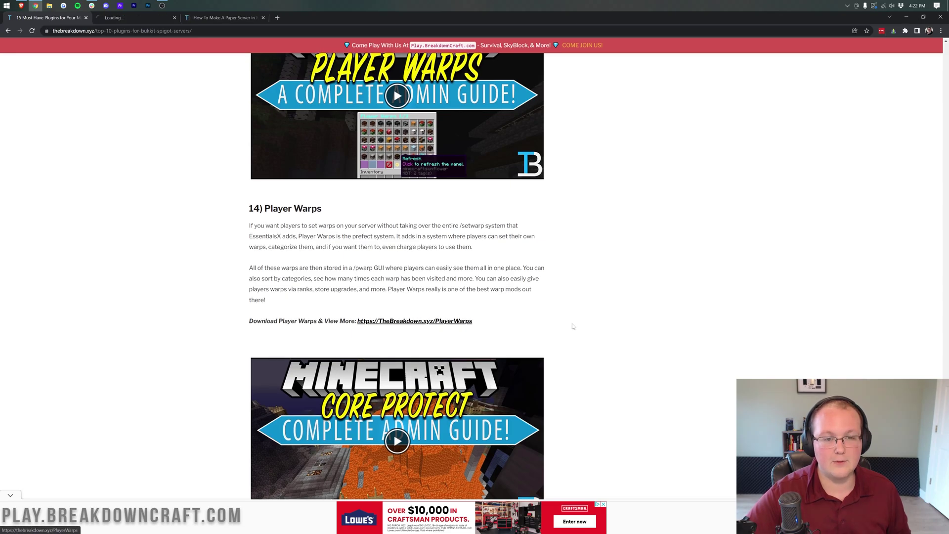
scroll(572, 327, down, 7)
right_click(428, 288)
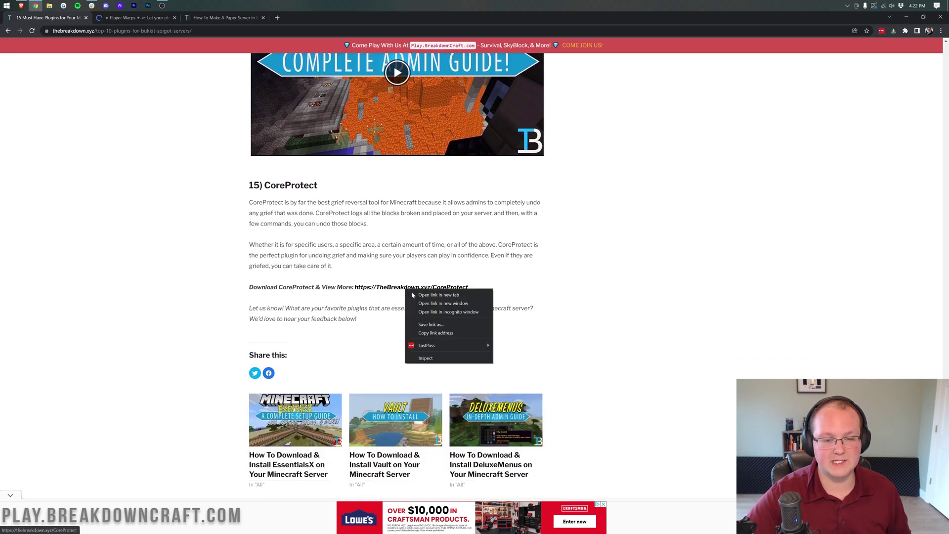
click(447, 295)
Open the MCMMO download link from the plugin list in a new tab and log in to SpigotMC with the filled-in account.
scroll(544, 275, up, 15)
scroll(573, 269, up, 20)
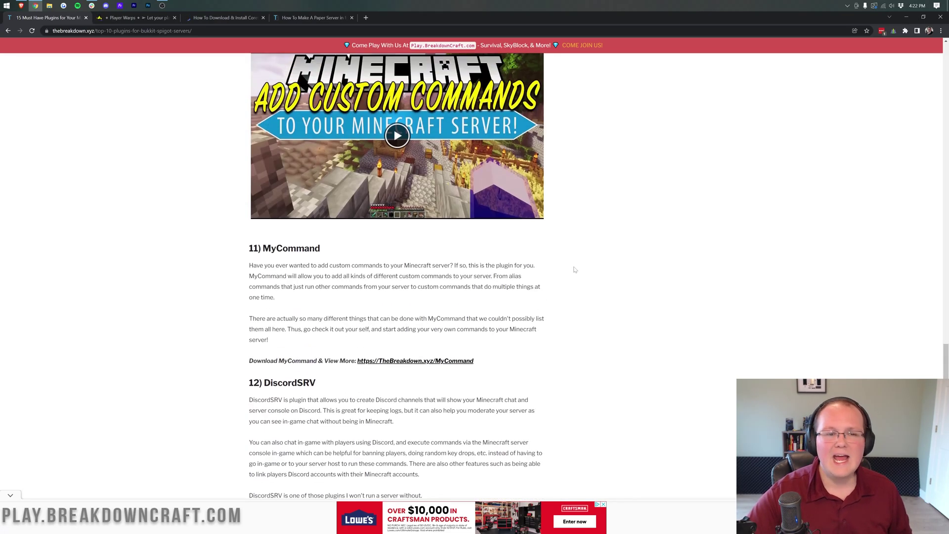
scroll(573, 269, up, 14)
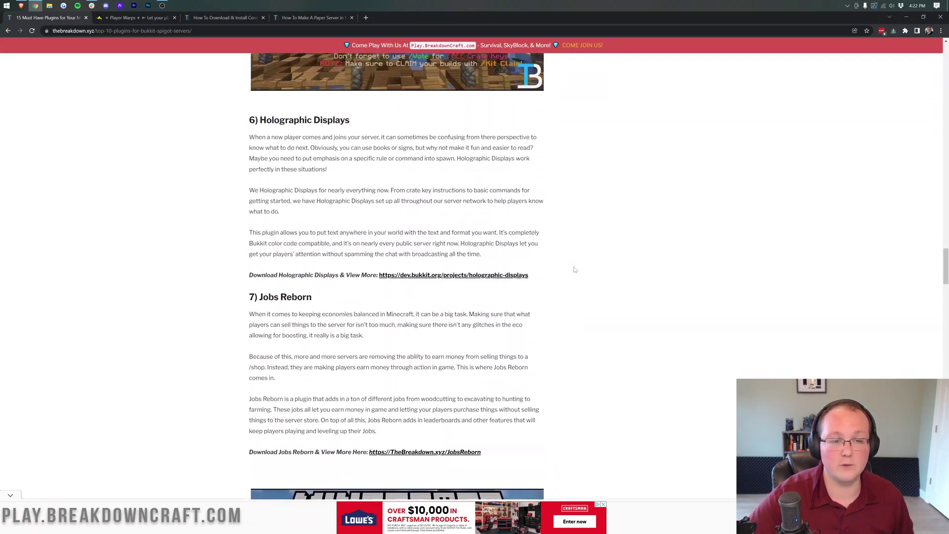
scroll(573, 270, down, 15)
scroll(494, 272, up, 1)
click(400, 278)
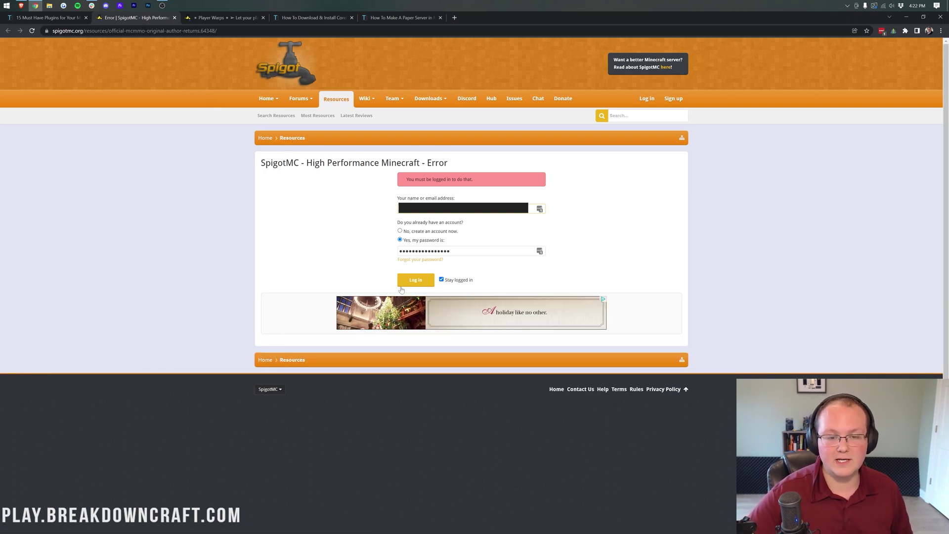
click(416, 279)
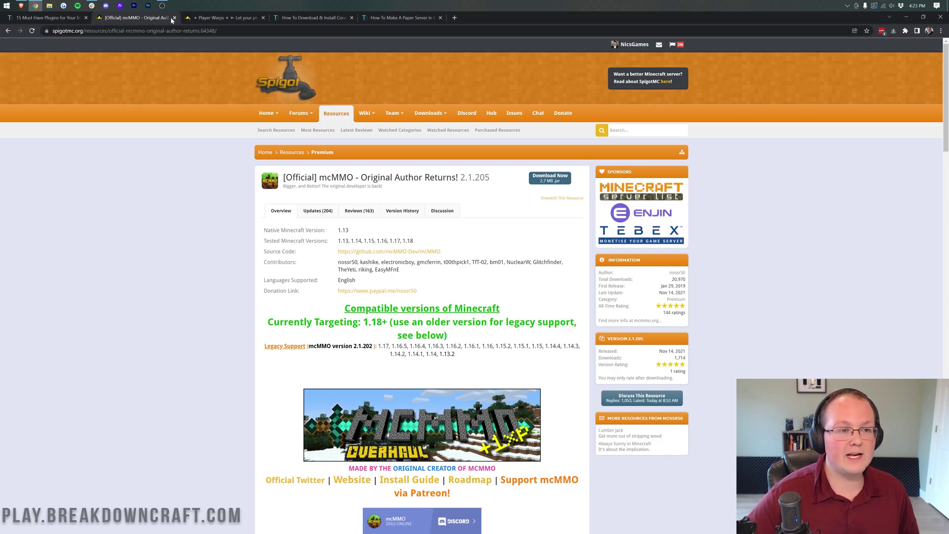
Check the opened Player Warps and CoreProtect pages and return to the mcMMO resource page.
click(210, 18)
key(ctrl+Tab)
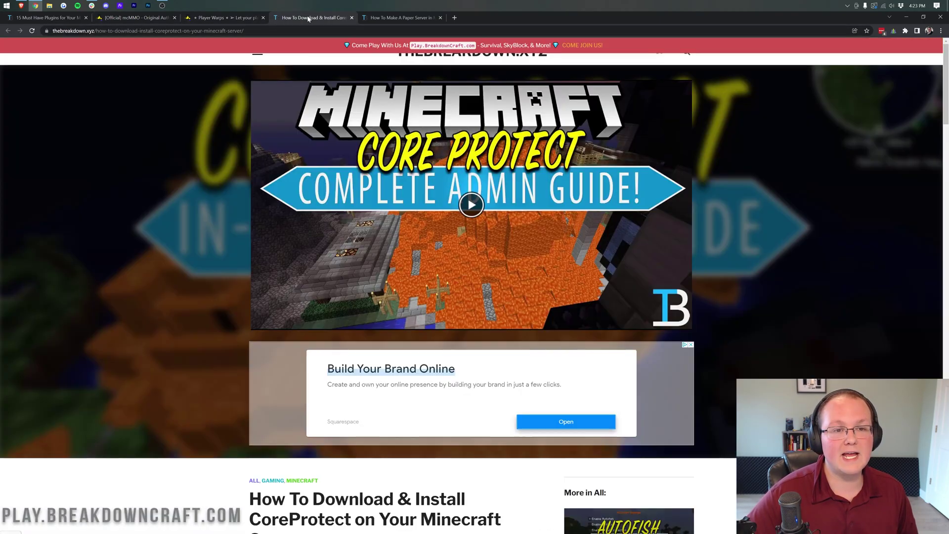
click(210, 19)
click(159, 19)
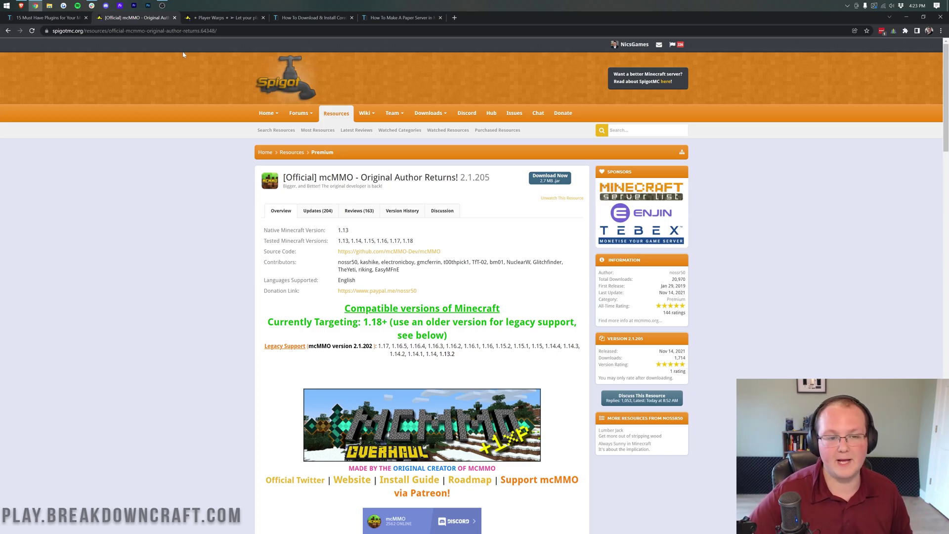
Download the mcMMO and Player Warps plugin jars from their SpigotMC resource pages.
click(550, 178)
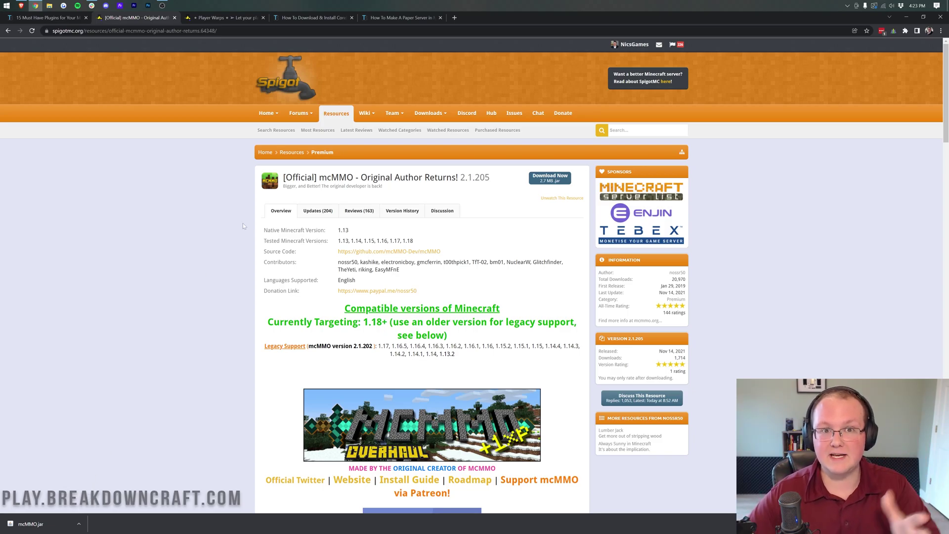
click(233, 18)
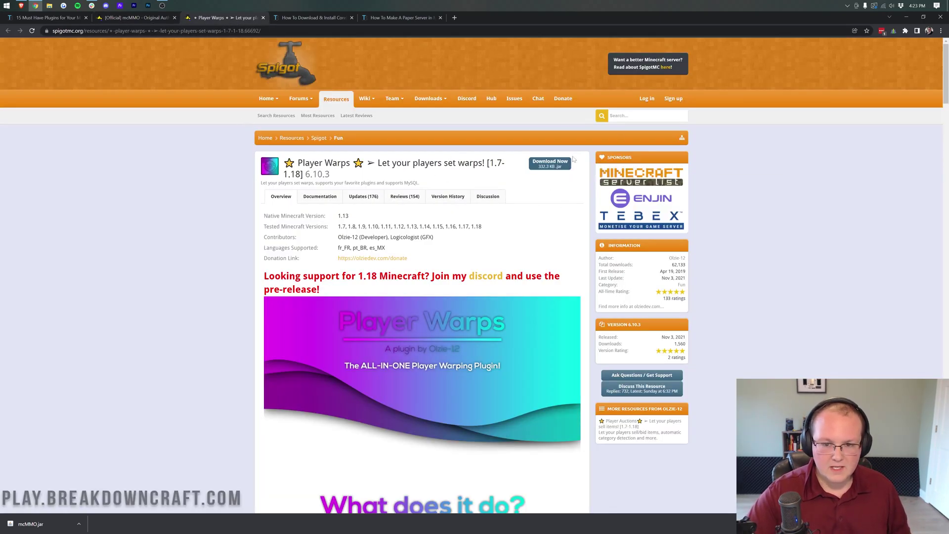
click(549, 163)
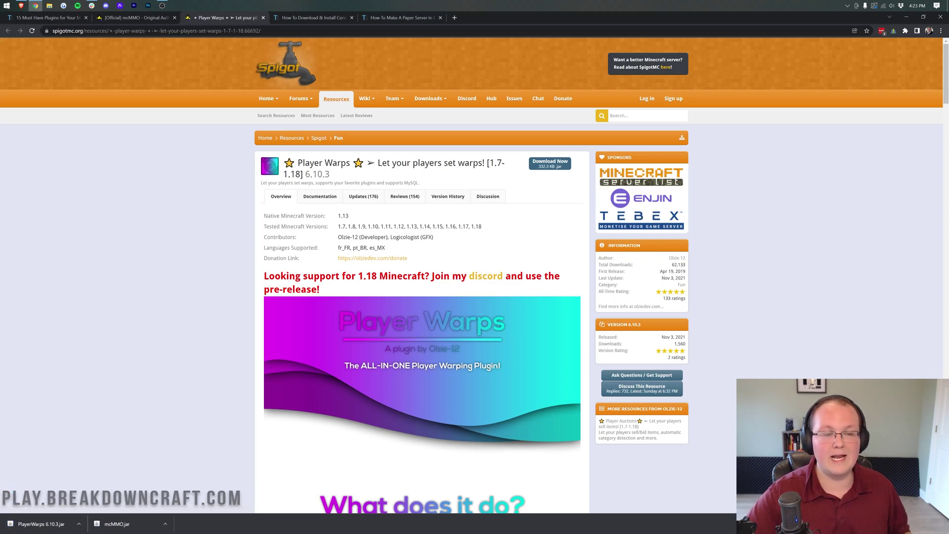
click(365, 98)
Follow the download link in the CoreProtect install guide and download the CoreProtect 20.1 jar from SpigotMC.
click(314, 17)
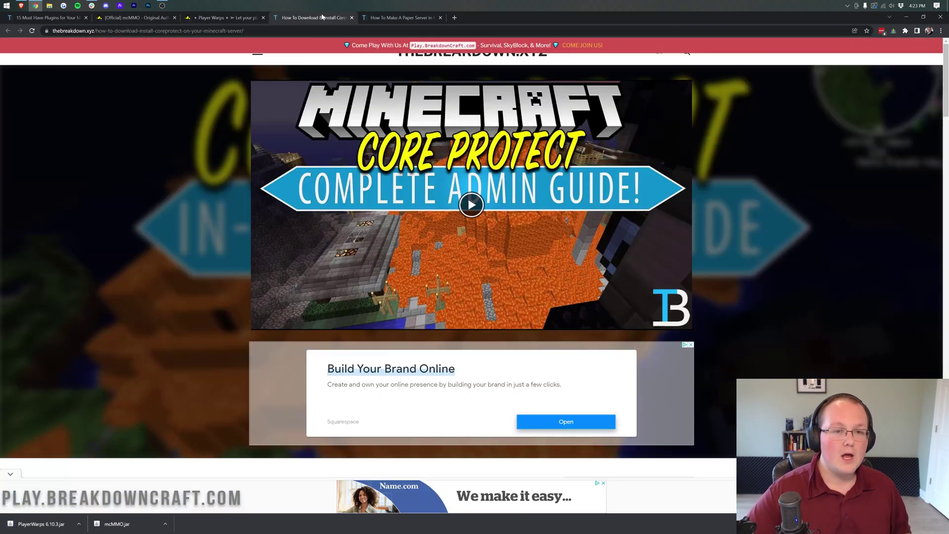
scroll(396, 247, down, 8)
scroll(398, 223, down, 3)
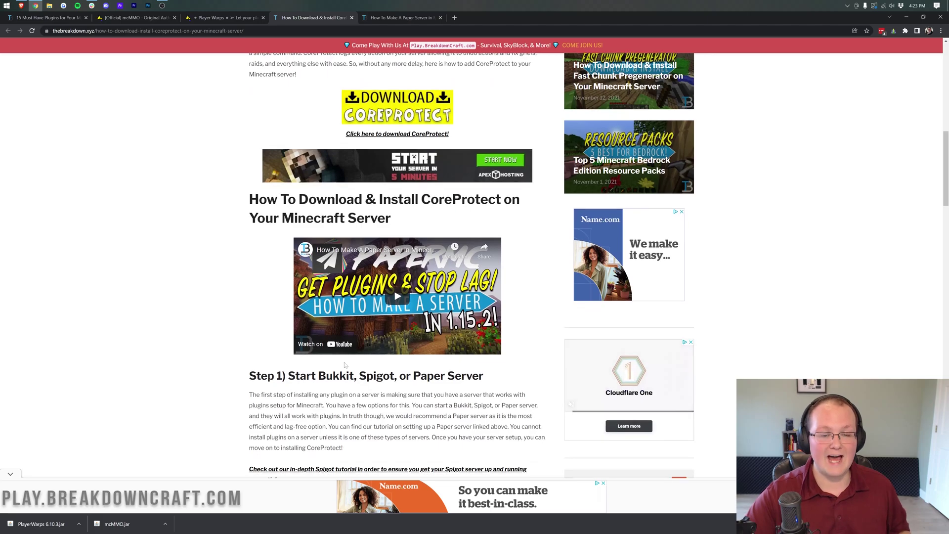
scroll(398, 224, up, 5)
scroll(398, 224, down, 3)
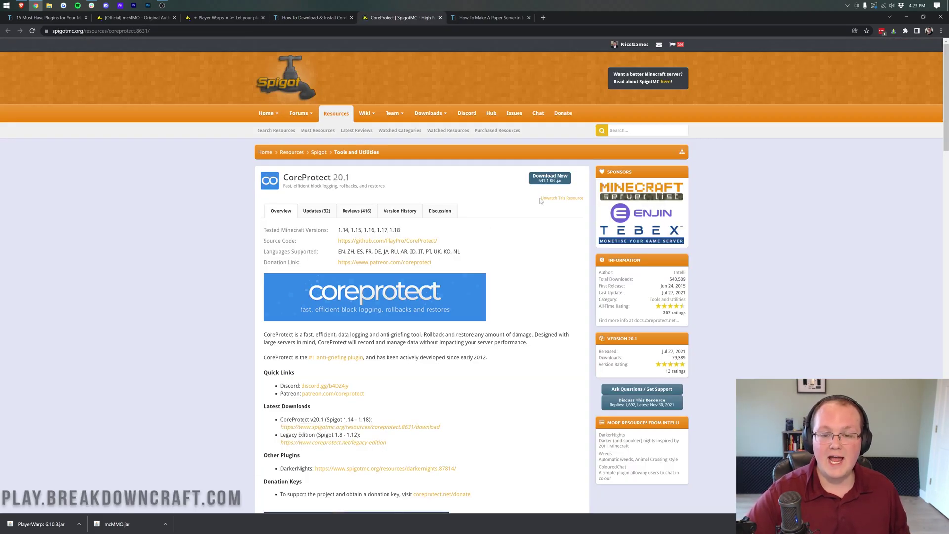
click(549, 177)
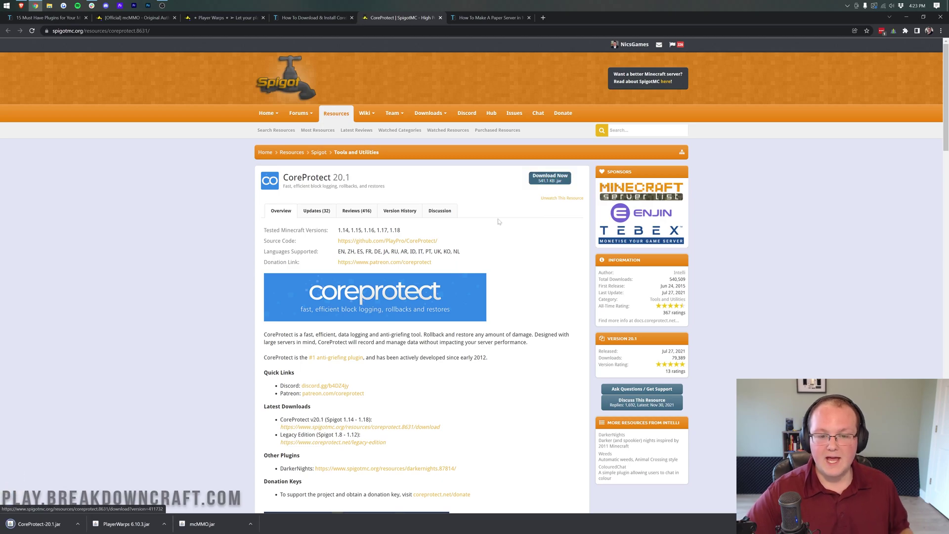
Check the listed Minecraft versions on the CoreProtect and Player Warps pages, and revisit the mcMMO and CoreProtect pages.
drag(401, 230, 384, 230)
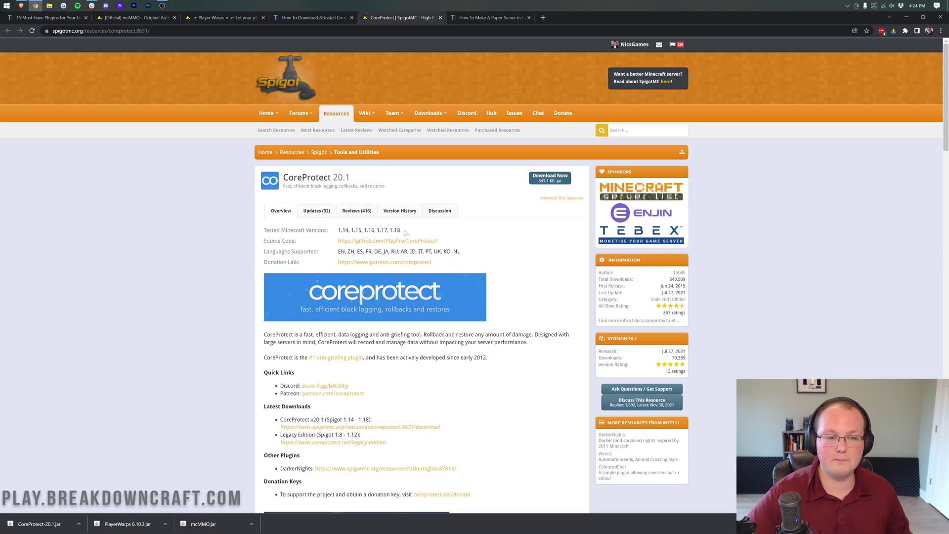
drag(403, 231, 390, 230)
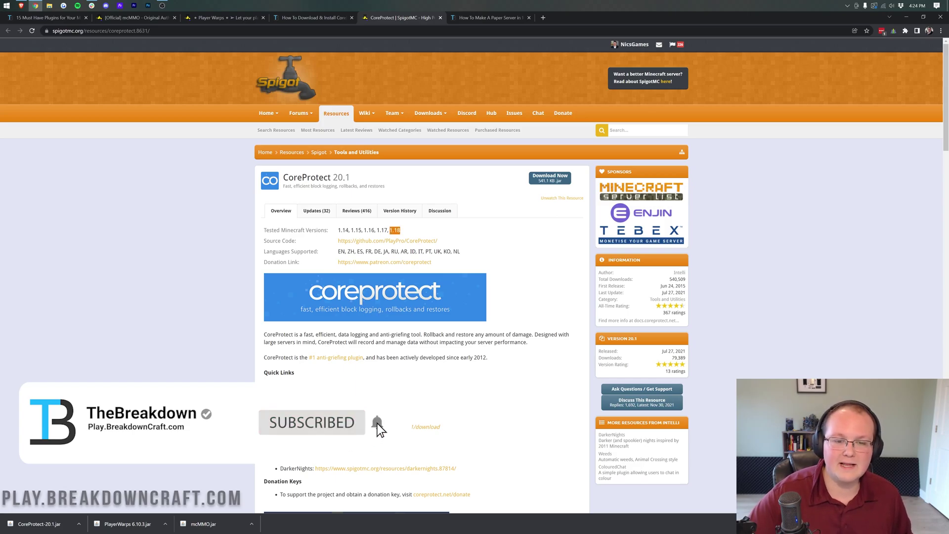
click(225, 19)
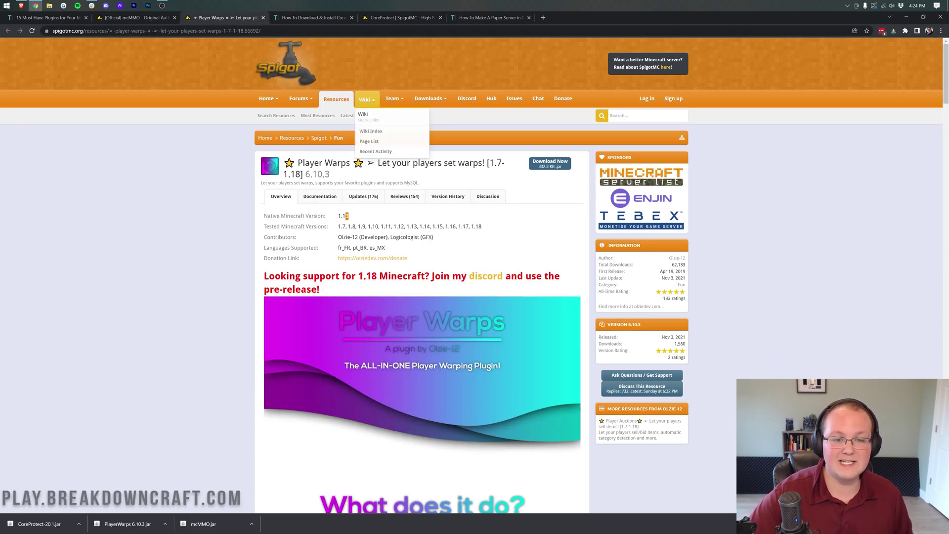
drag(345, 216, 338, 216)
click(138, 19)
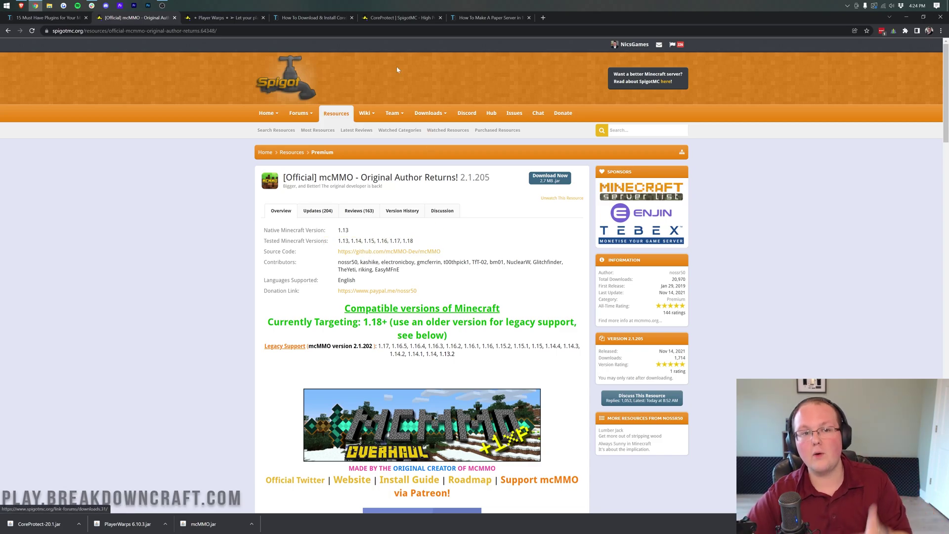
click(397, 17)
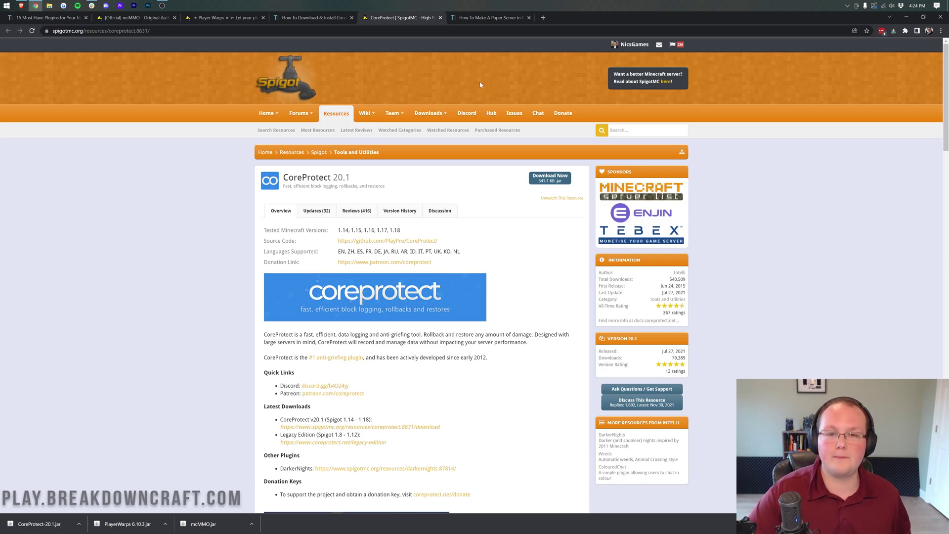
Minimize the browser, view the contents of the 1.18 Paper Server folder on the desktop, and close the folder.
click(908, 18)
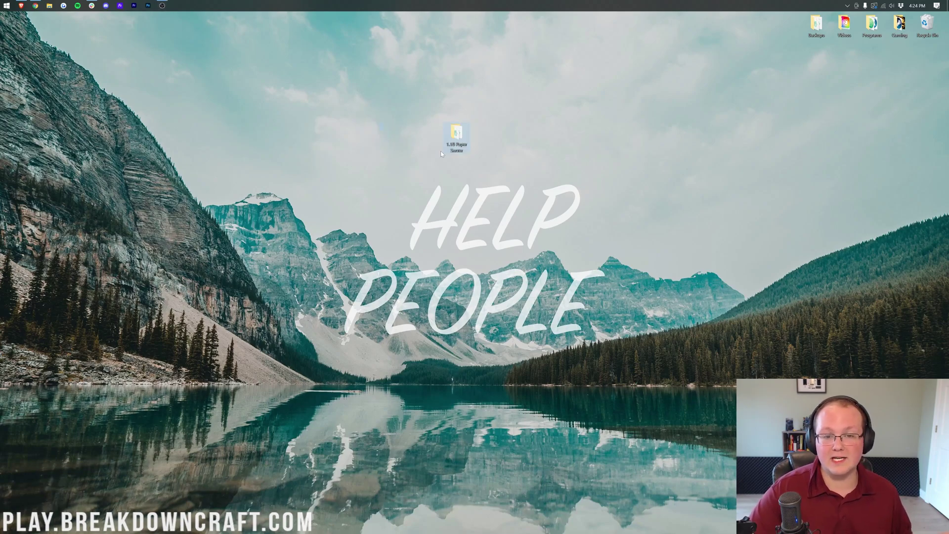
key(Return)
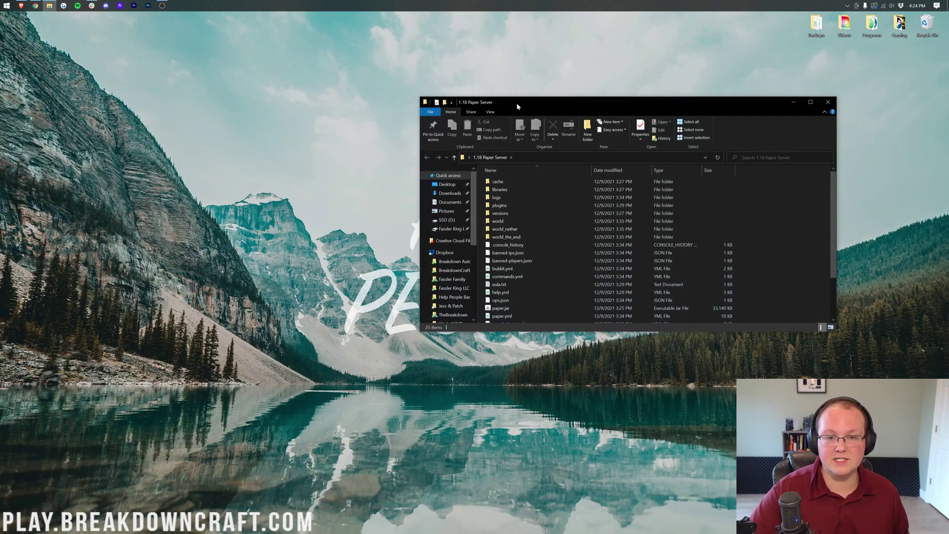
drag(517, 106, 365, 167)
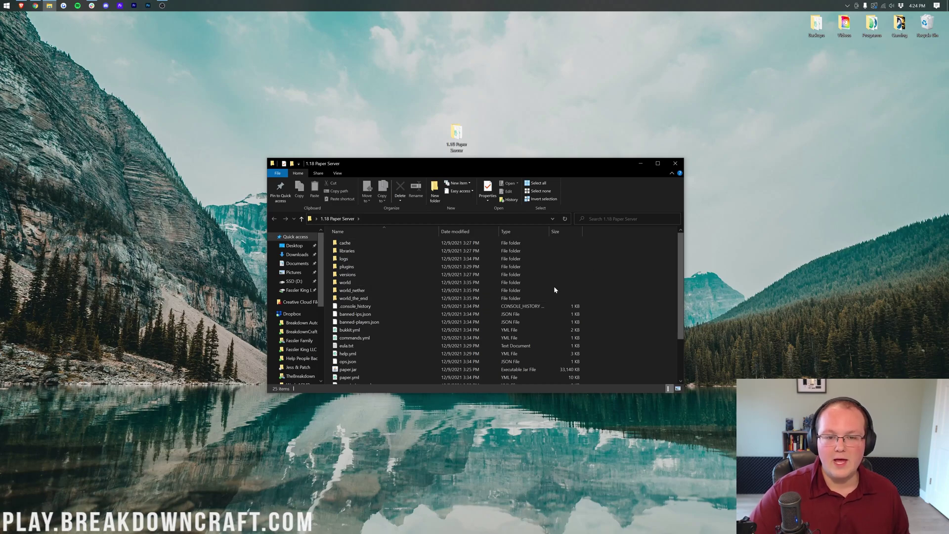
click(681, 166)
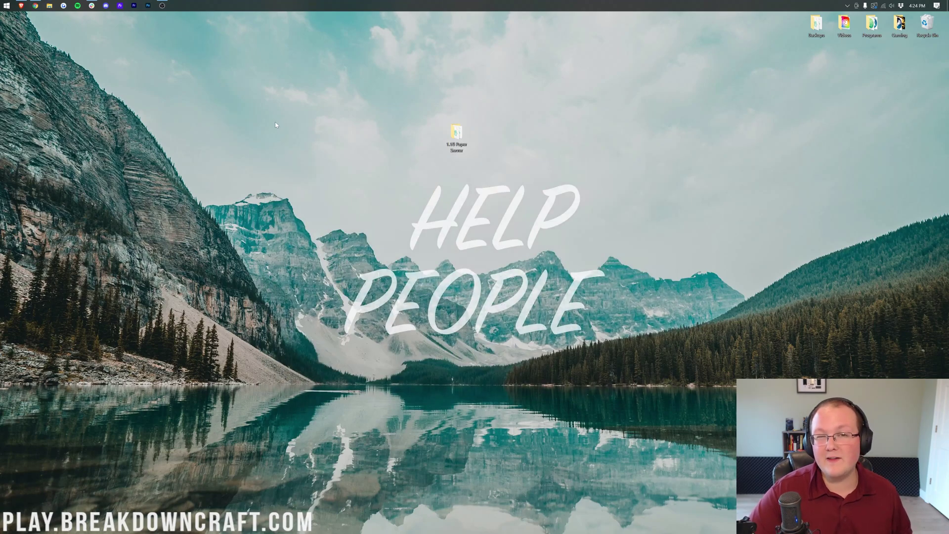
Open the Downloads folder, move the CoreProtect, PlayerWarps and mcMMO jars to the desktop, and close the folder.
click(2, 3)
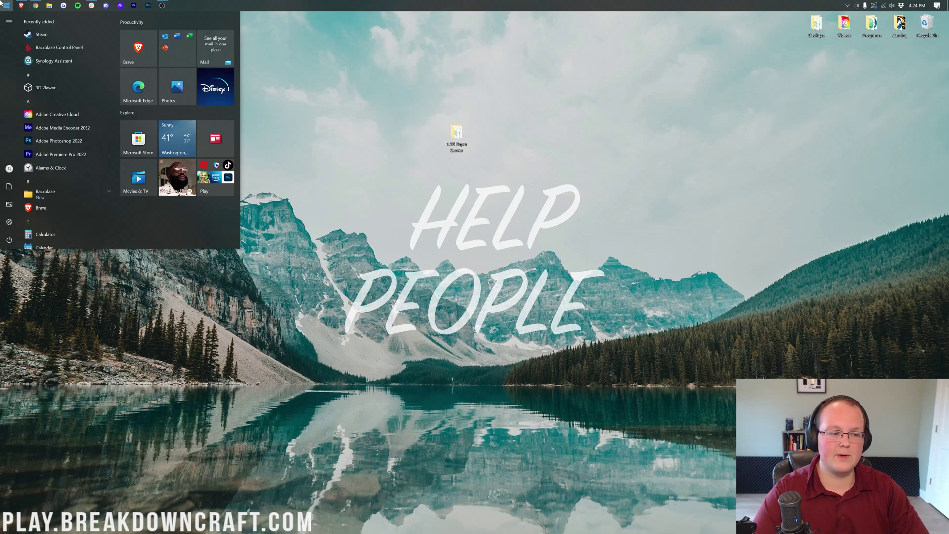
text(down)
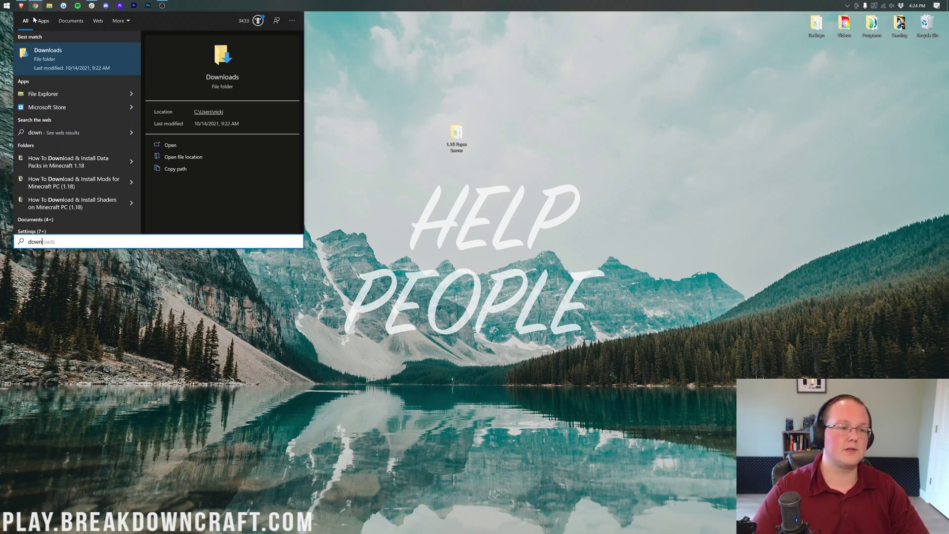
key(Return)
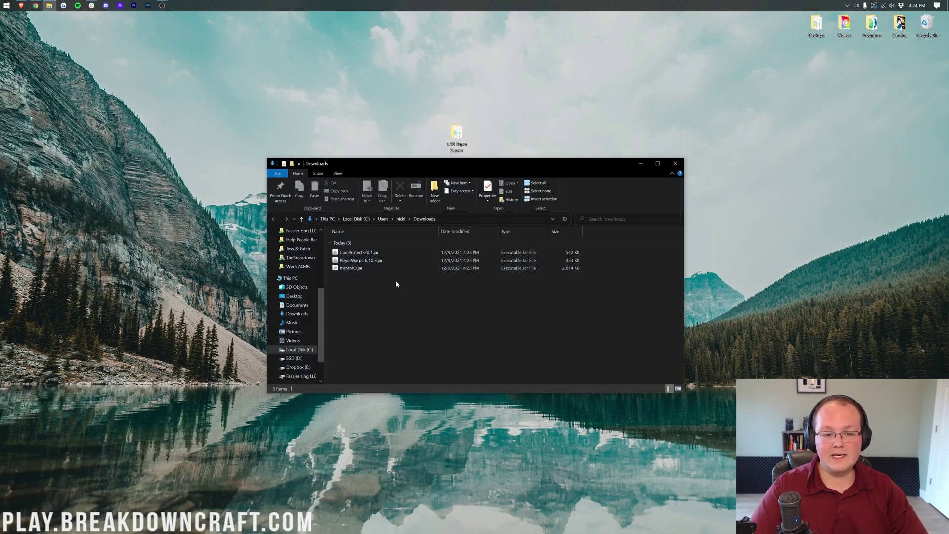
key(ctrl+a)
drag(387, 258, 449, 67)
click(675, 163)
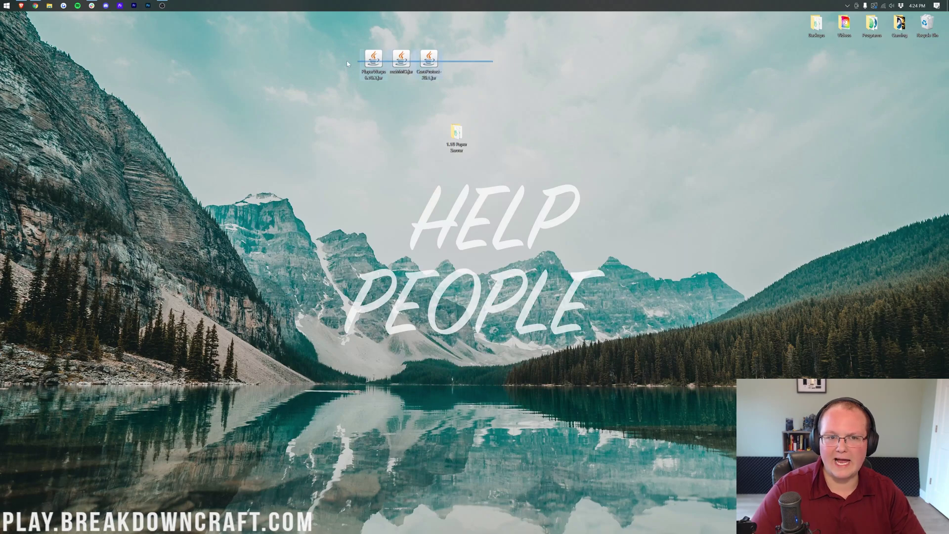
drag(347, 63, 342, 114)
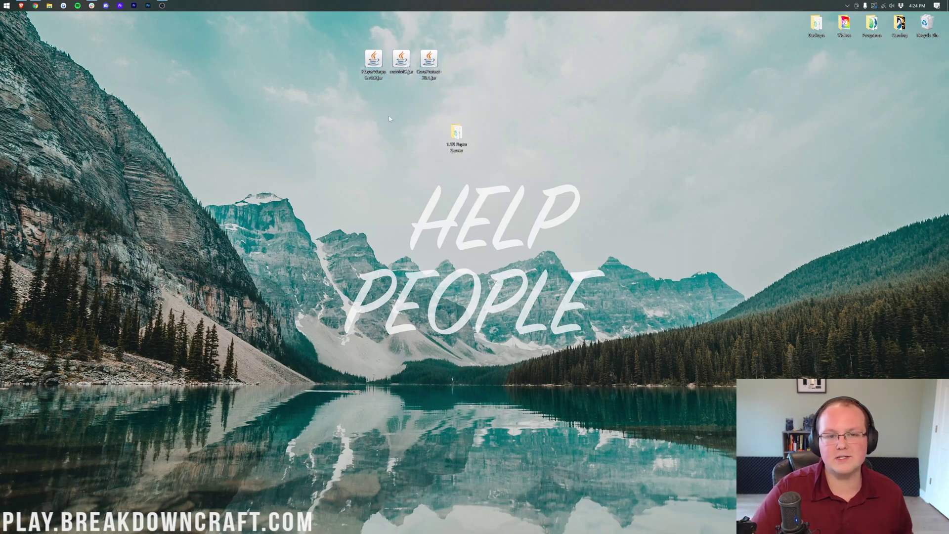
Move the three plugin jars from the desktop into the plugins folder of 1.18 Paper Server.
double_click(454, 137)
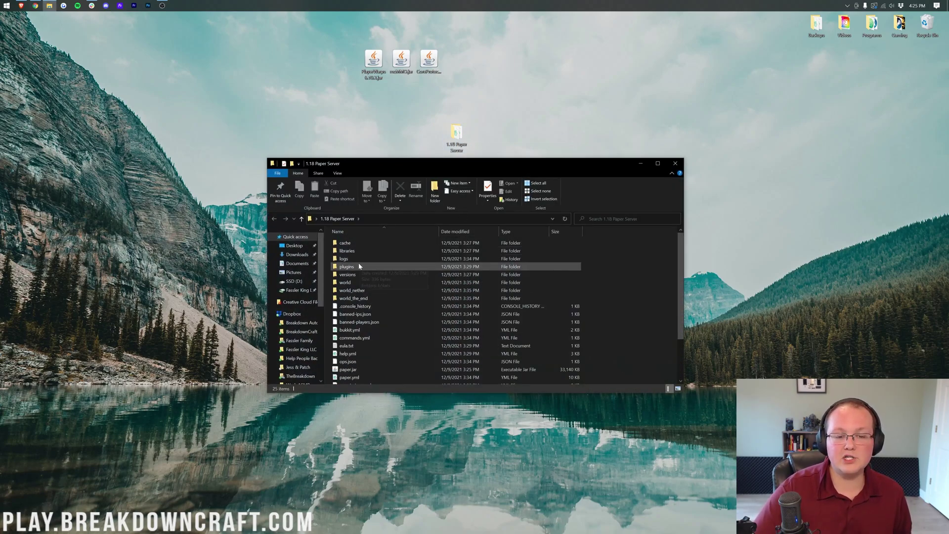
double_click(399, 267)
click(285, 73)
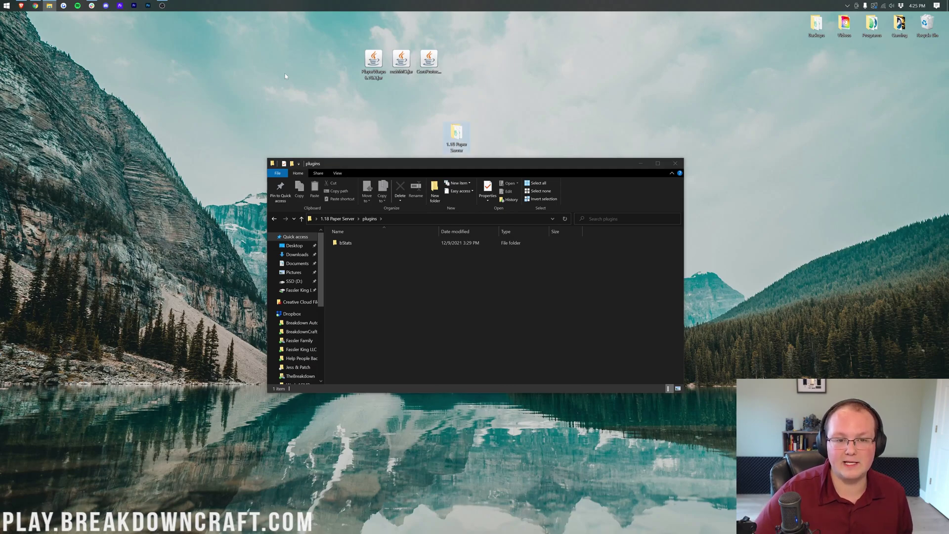
drag(436, 62, 516, 314)
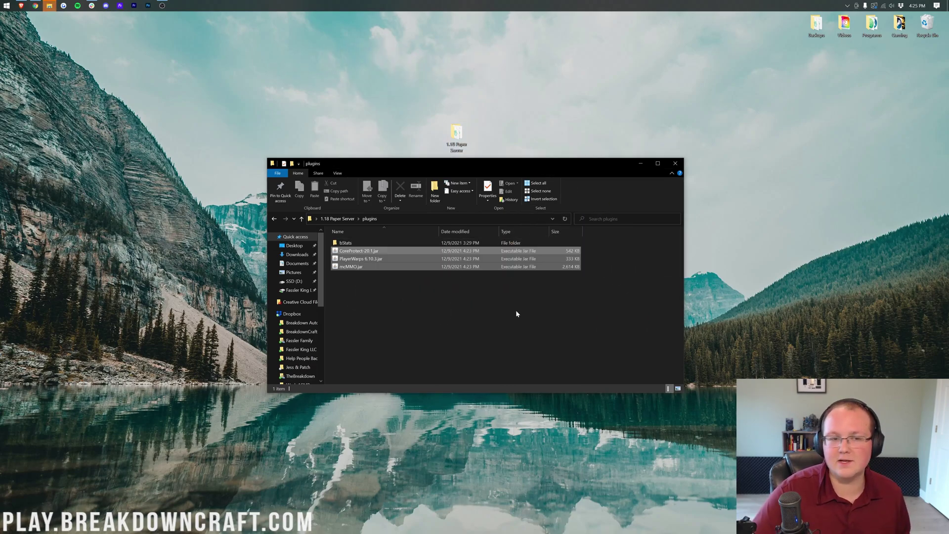
click(516, 313)
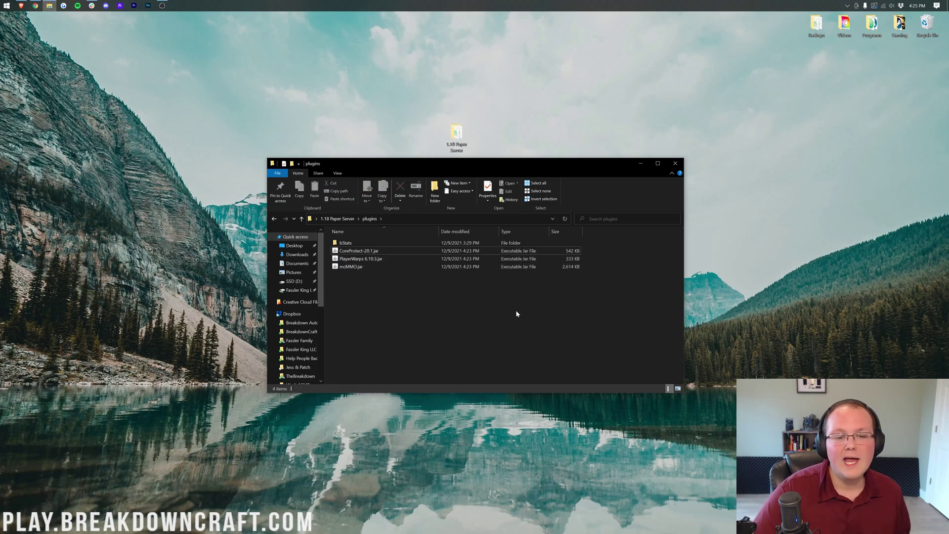
Start the server with run.bat from the 1.18 Paper Server folder and arrange the console beside the Minecraft window.
key(BackSpace)
scroll(397, 359, down, 3)
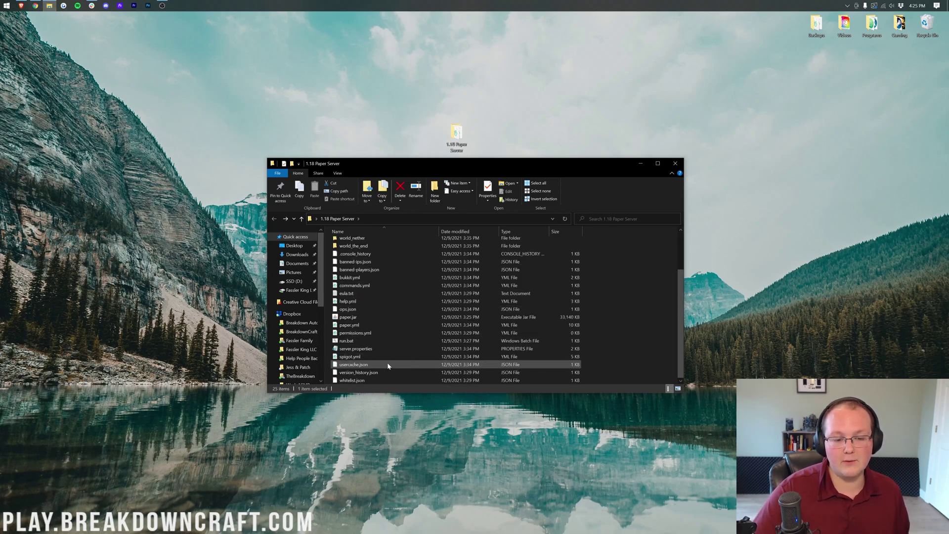
double_click(348, 340)
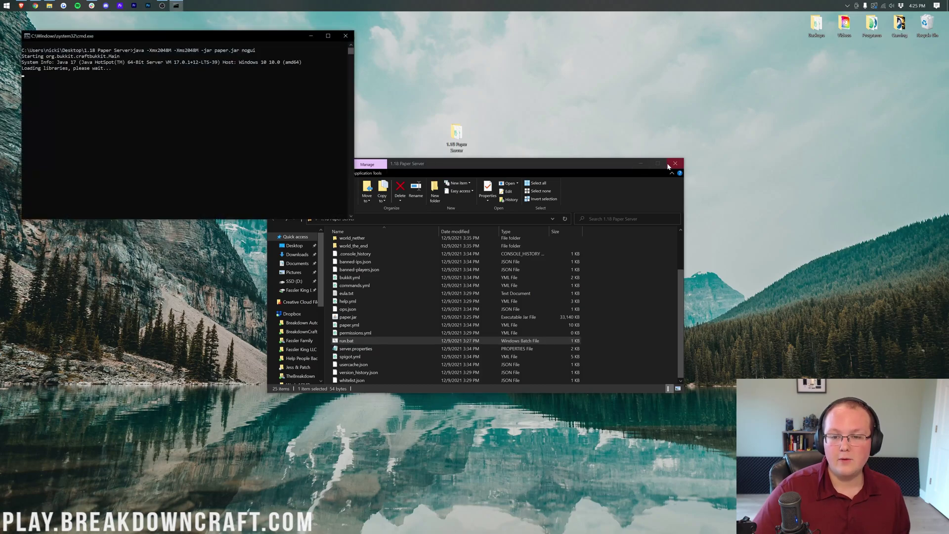
click(642, 164)
drag(152, 44, 186, 92)
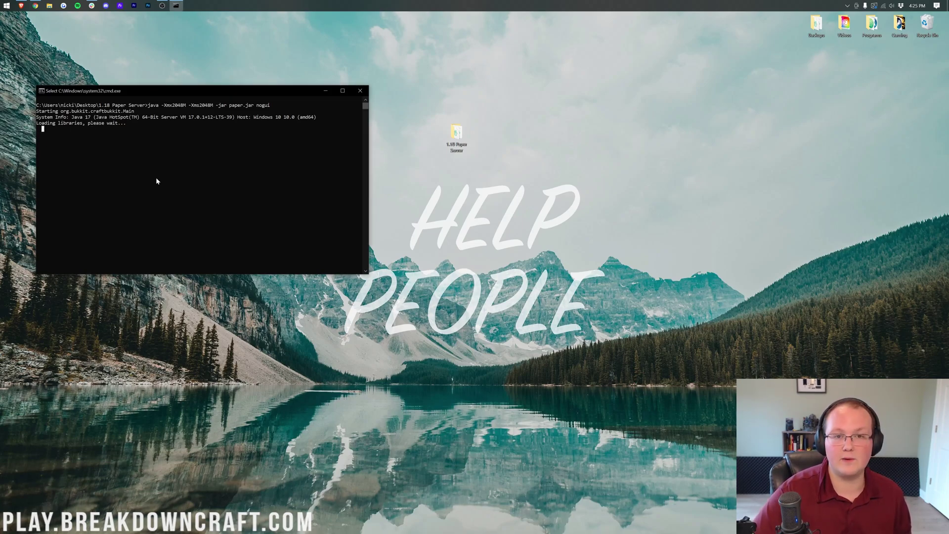
drag(487, 128, 618, 93)
Examine the server console log for the loading and enabling messages of CoreProtect, mcMMO and PlayerWarps.
click(101, 170)
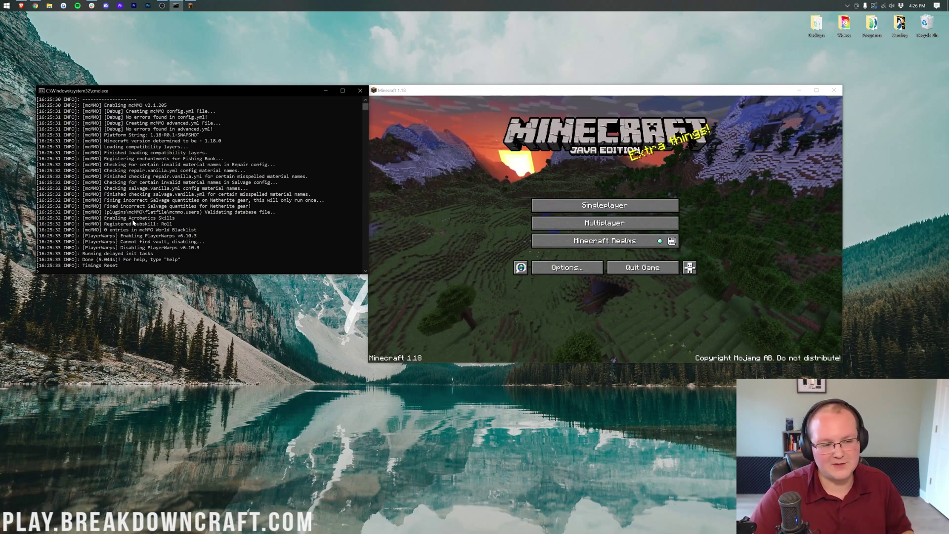
scroll(112, 240, up, 15)
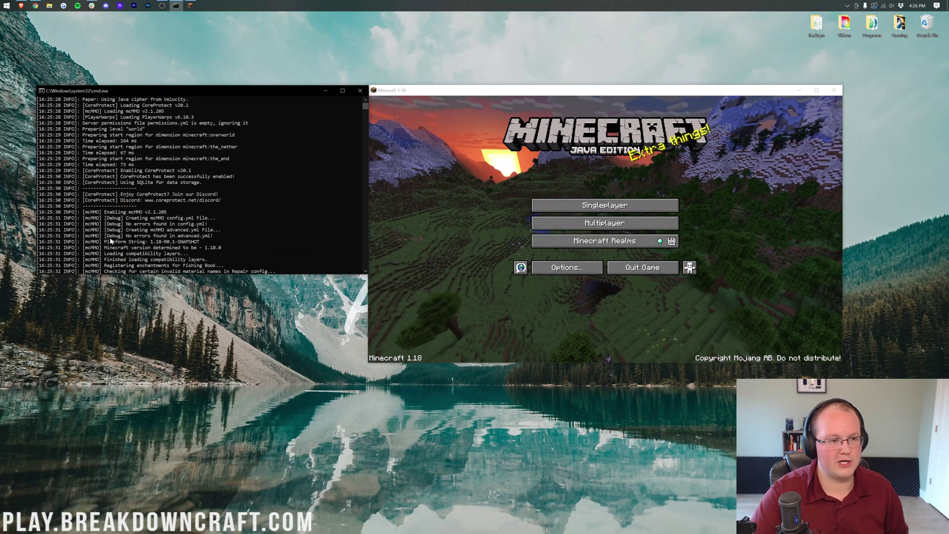
scroll(113, 212, down, 4)
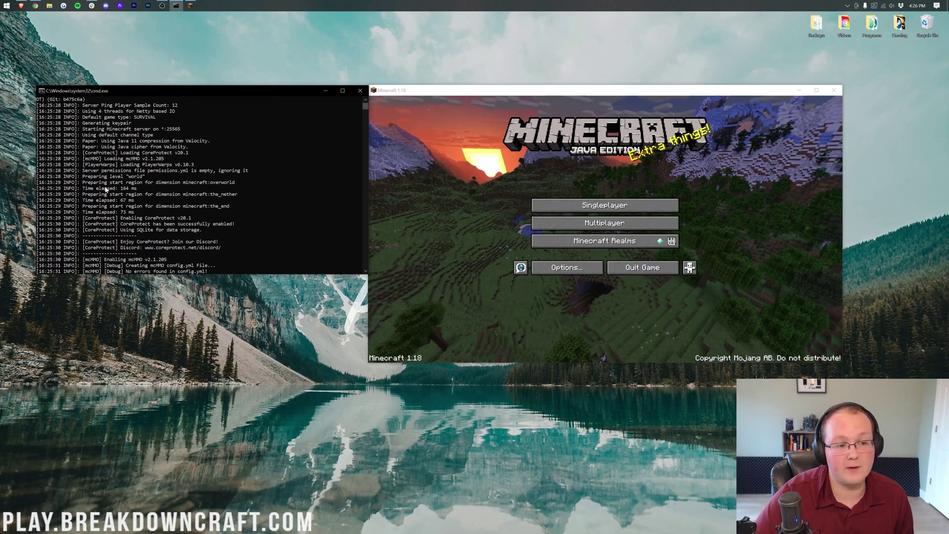
scroll(106, 188, down, 1)
scroll(106, 201, down, 3)
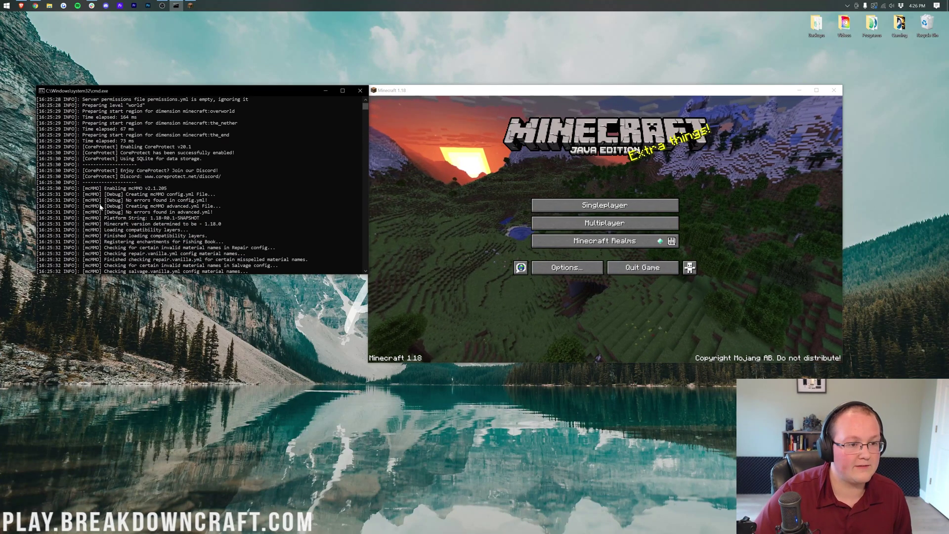
scroll(100, 206, down, 5)
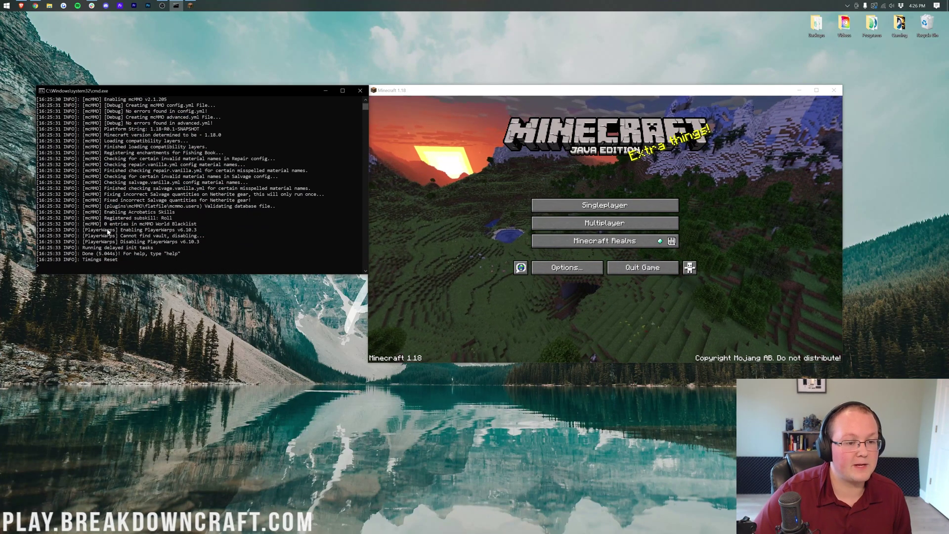
drag(212, 239, 184, 238)
click(122, 237)
click(184, 237)
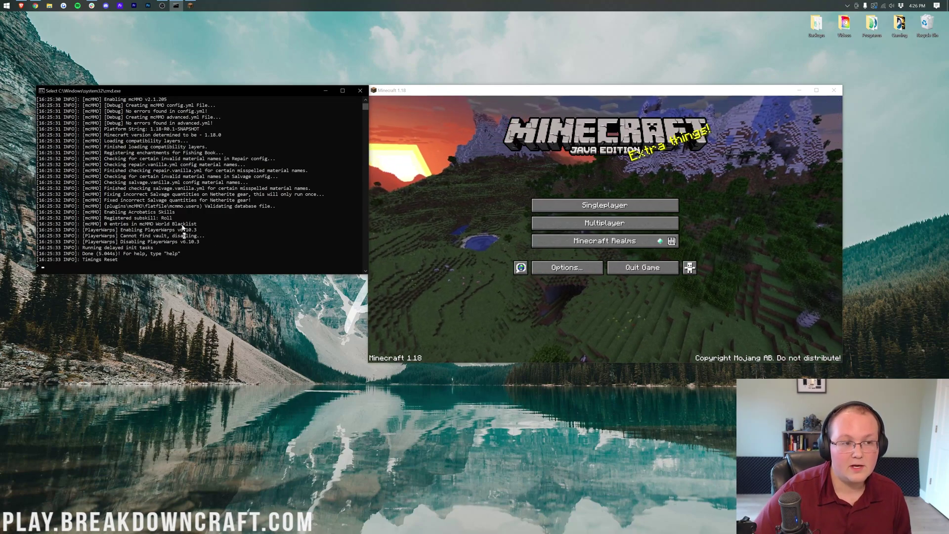
Switch to the Vault article in Chrome, open the plugin's SpigotMC page from its download link, and download Vault 1.7.3.
click(21, 6)
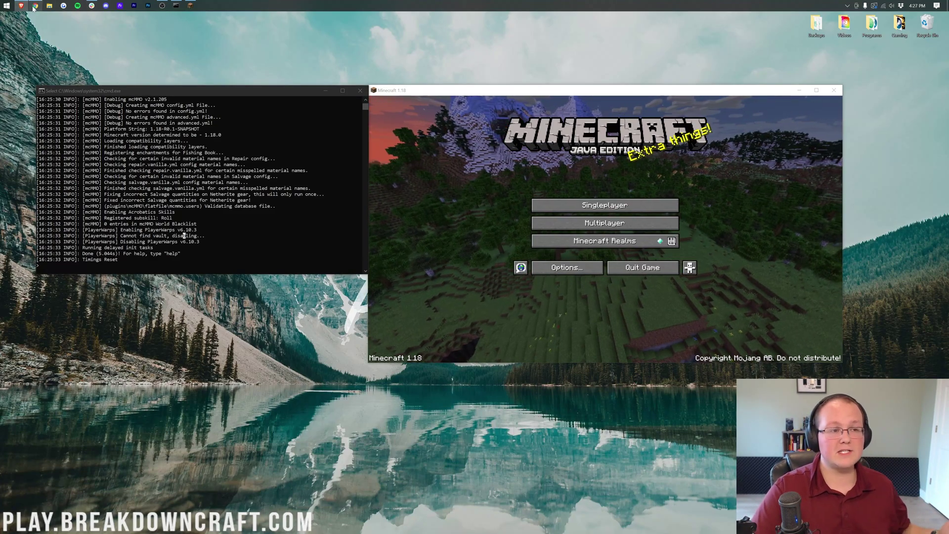
click(37, 5)
scroll(434, 148, down, 5)
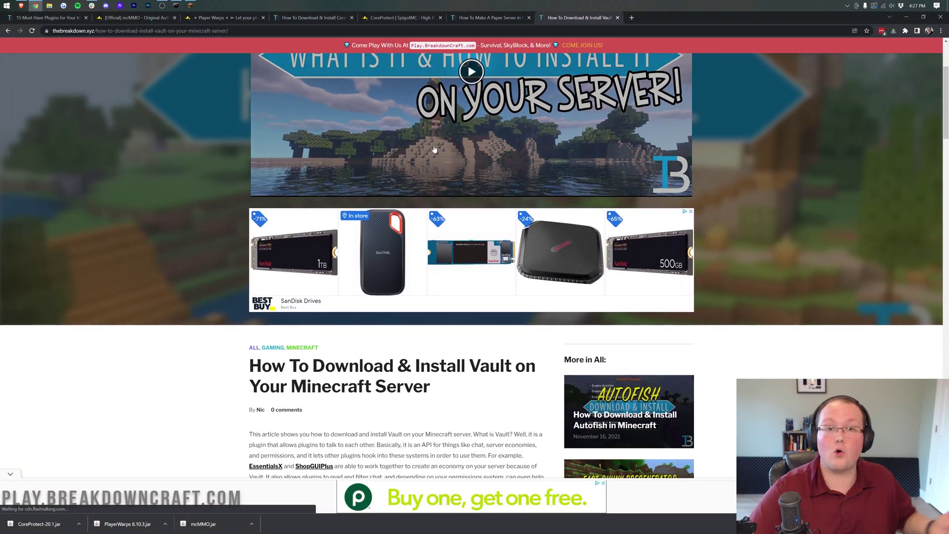
scroll(434, 148, down, 4)
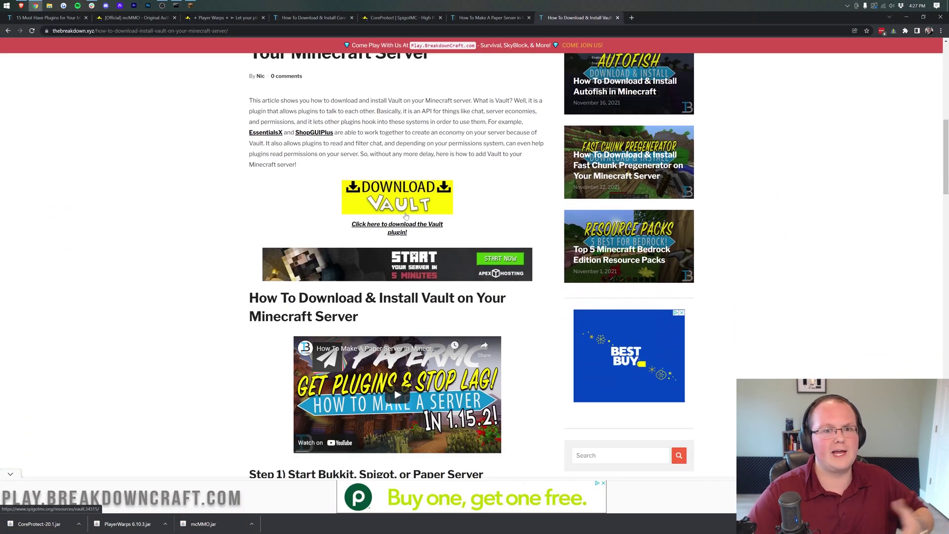
click(366, 198)
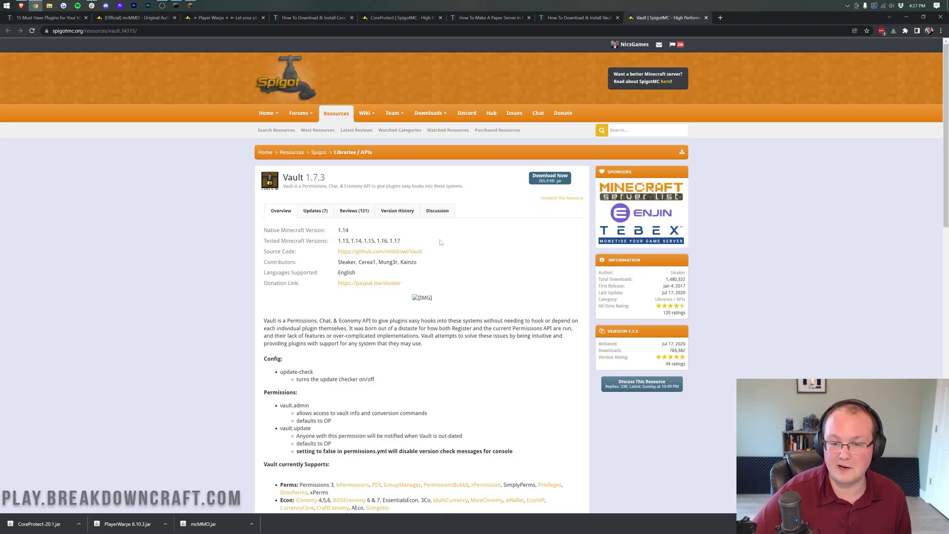
click(543, 181)
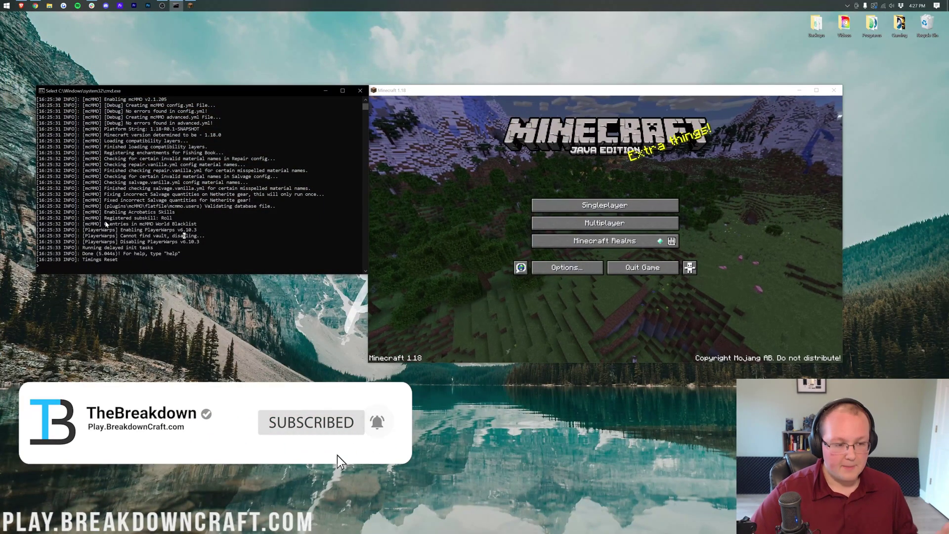
Shut down the running Minecraft server by issuing the stop command in its console.
text(stop)
key(Return)
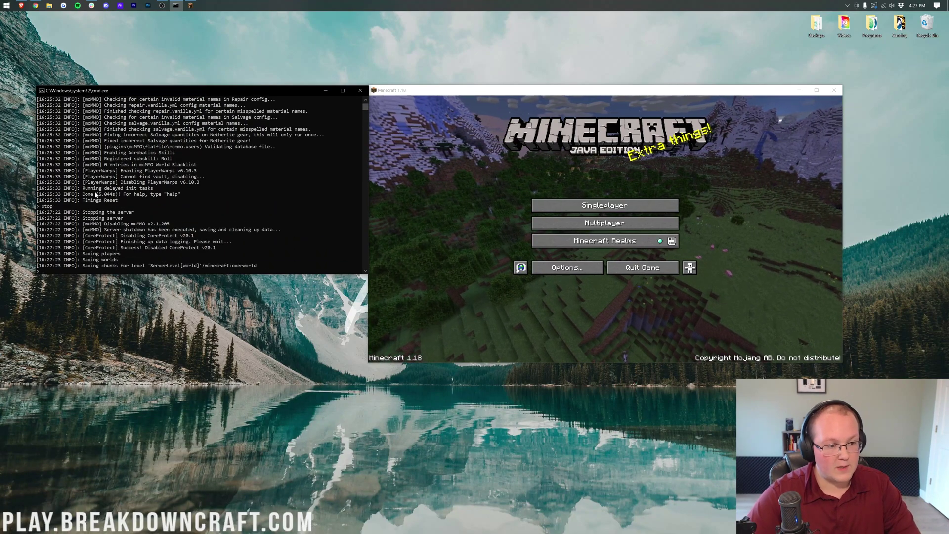
click(129, 224)
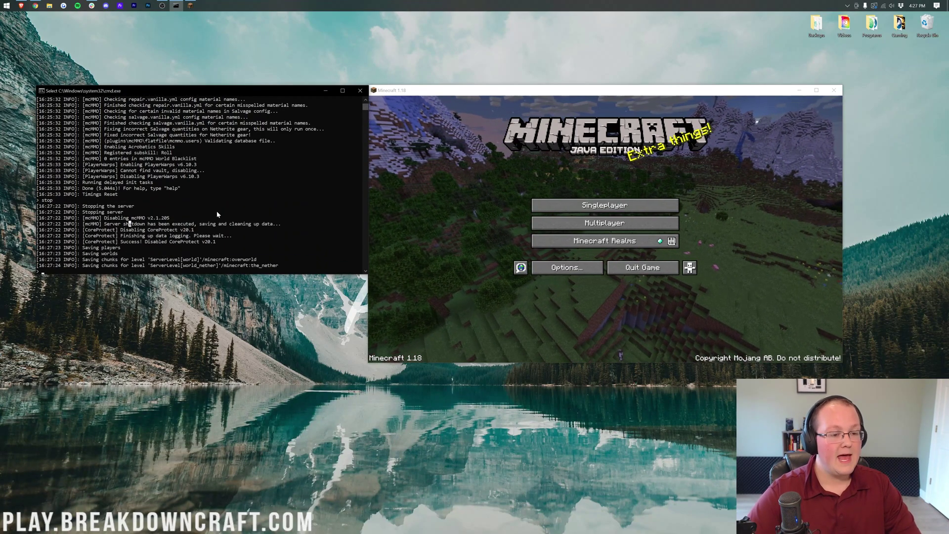
click(225, 200)
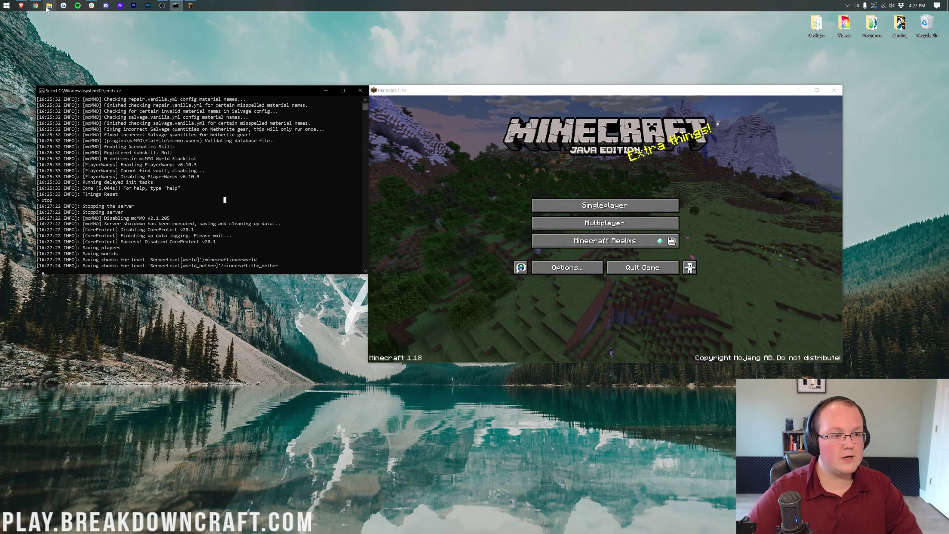
click(457, 179)
Open the plugins folder inside the 1.18 Paper Server folder on the desktop.
click(50, 6)
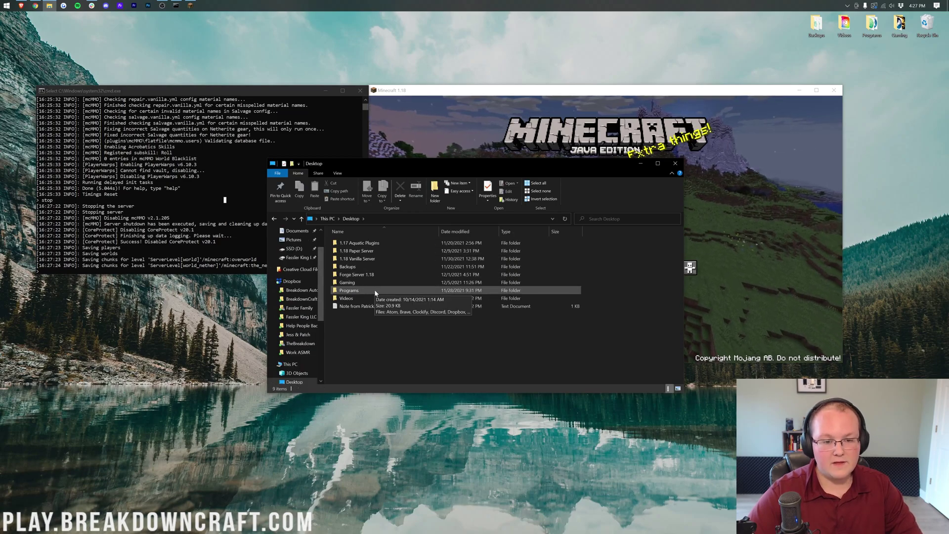
double_click(365, 251)
double_click(358, 267)
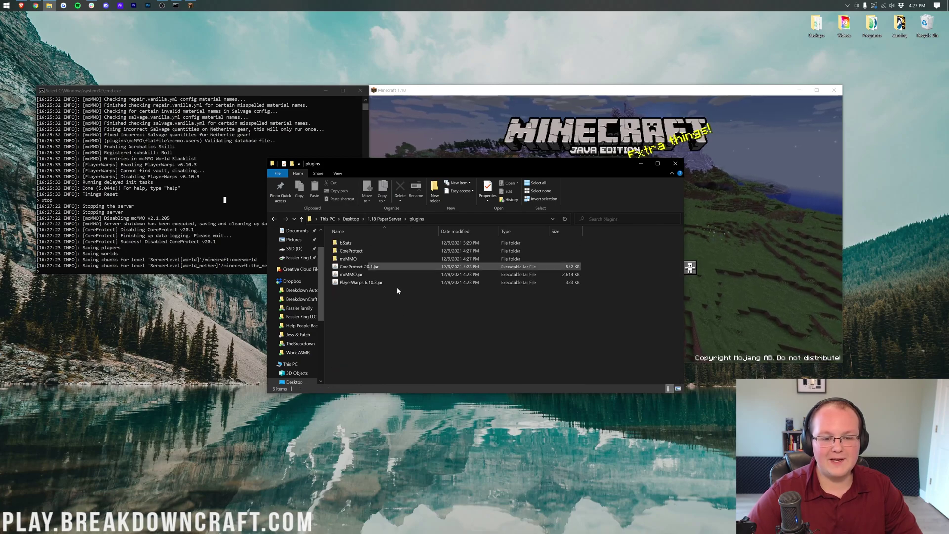
Move Vault.jar from the Downloads folder to the desktop, close Downloads, and move the jar into the plugins folder.
click(7, 5)
text(down)
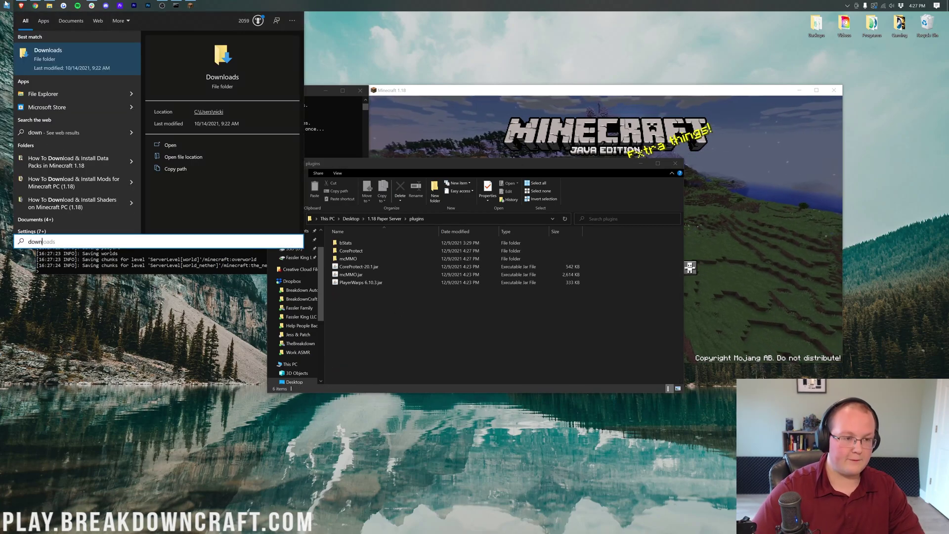
key(Return)
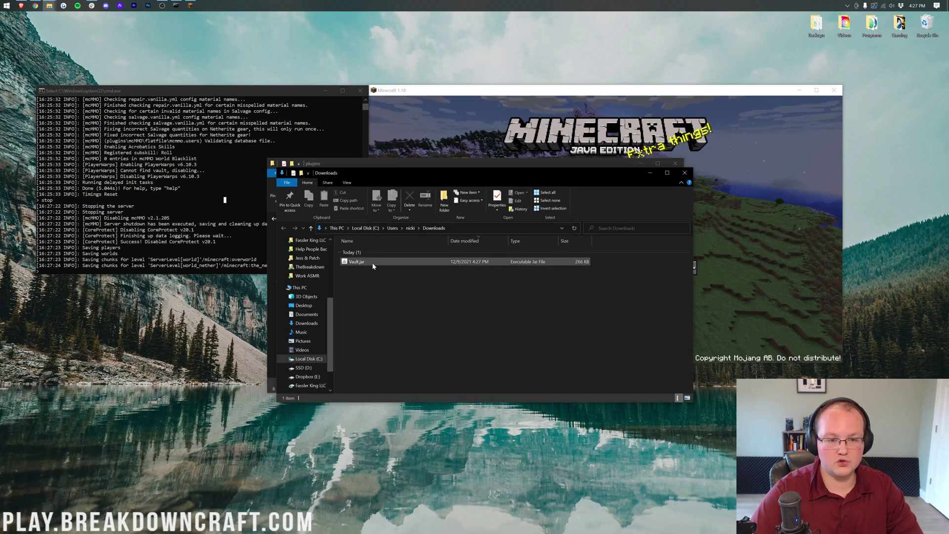
drag(431, 63, 447, 40)
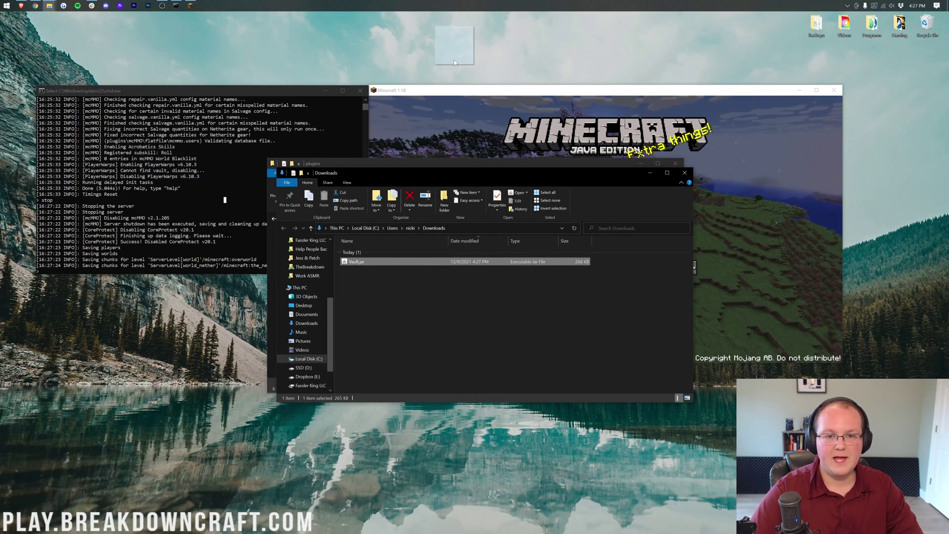
click(685, 173)
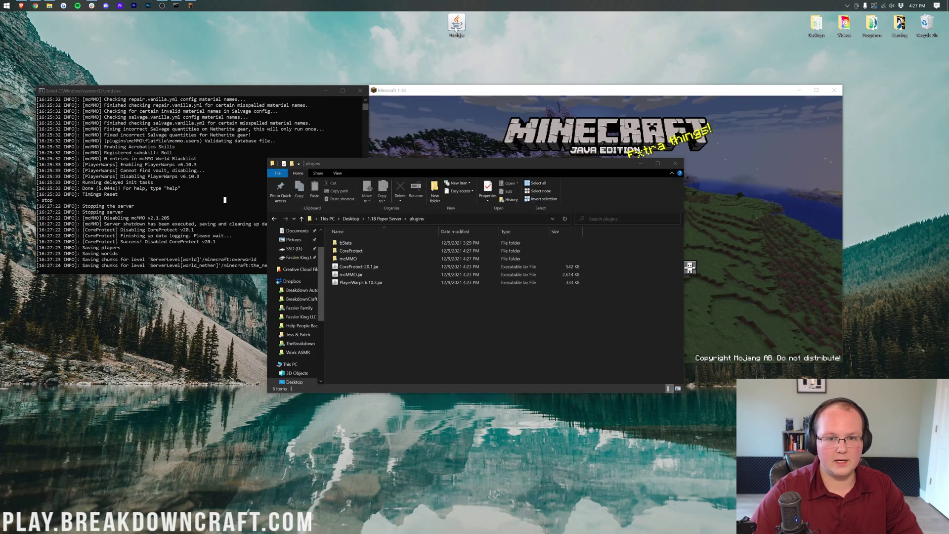
drag(455, 28, 484, 366)
Dismiss the stopped console, restart the server with run.bat from 1.18 Paper Server, and place the new console beside the Minecraft window.
click(109, 262)
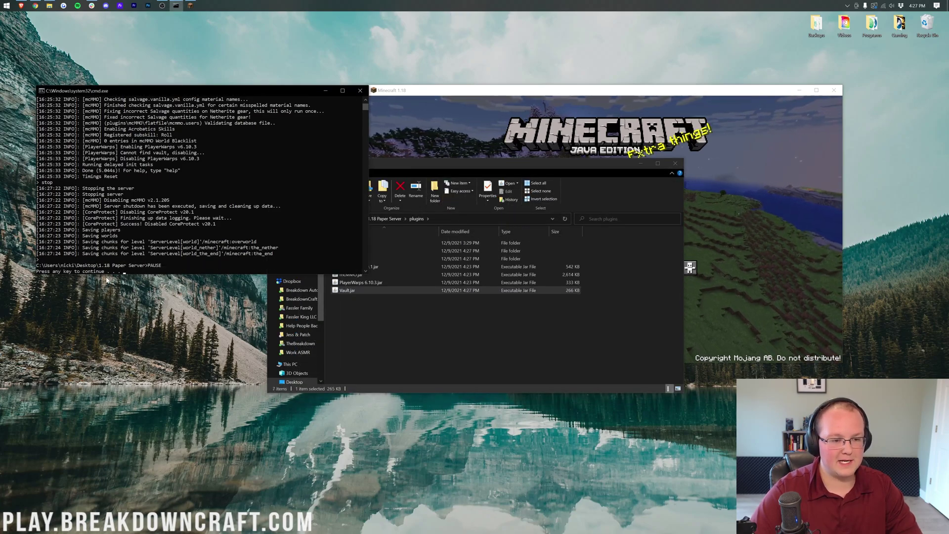
key(space)
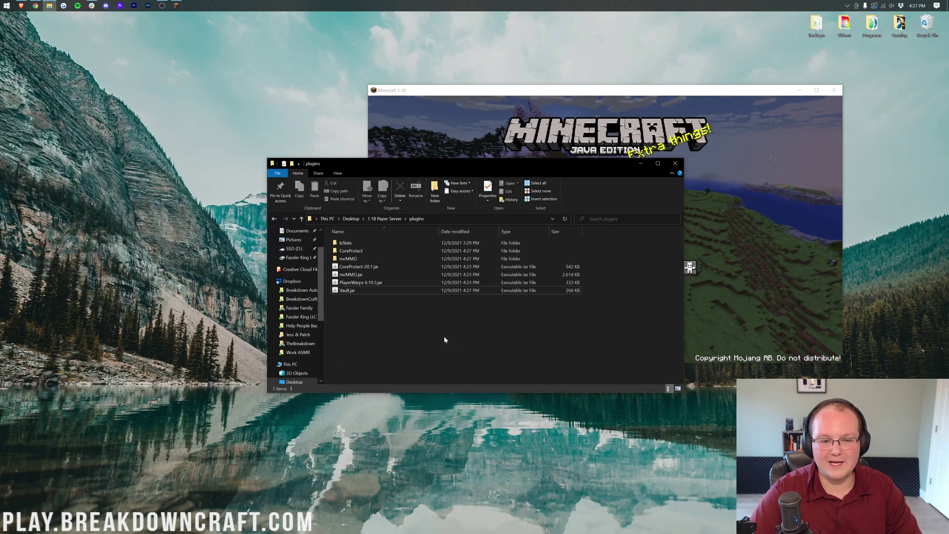
key(BackSpace)
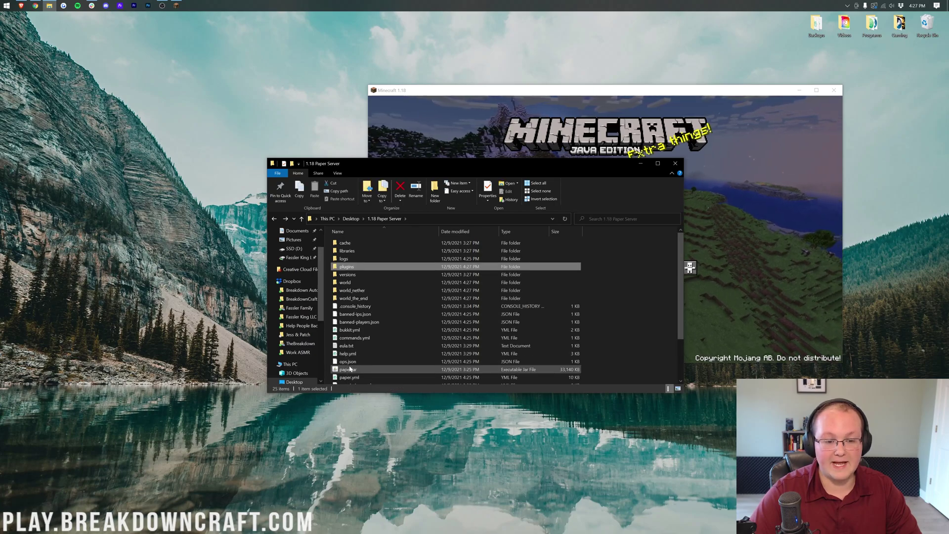
scroll(352, 370, down, 2)
double_click(346, 340)
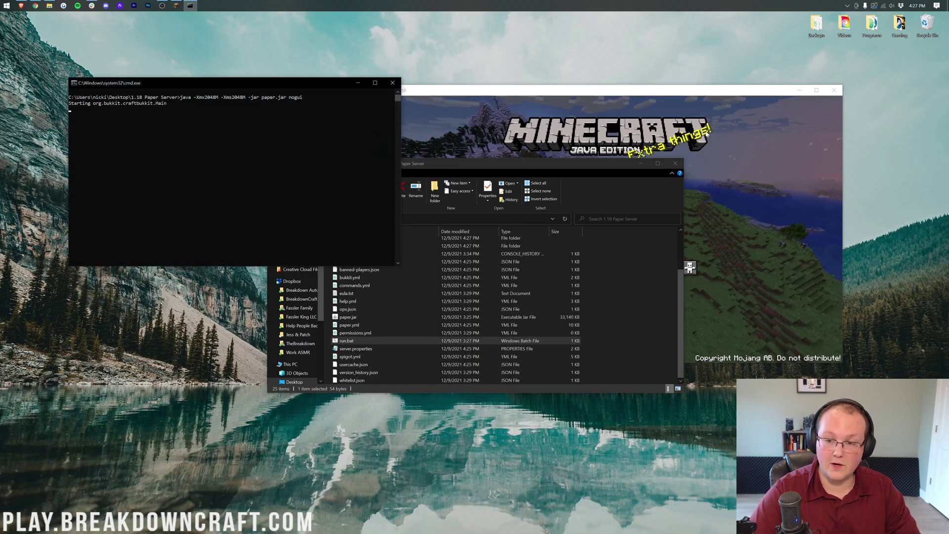
click(685, 160)
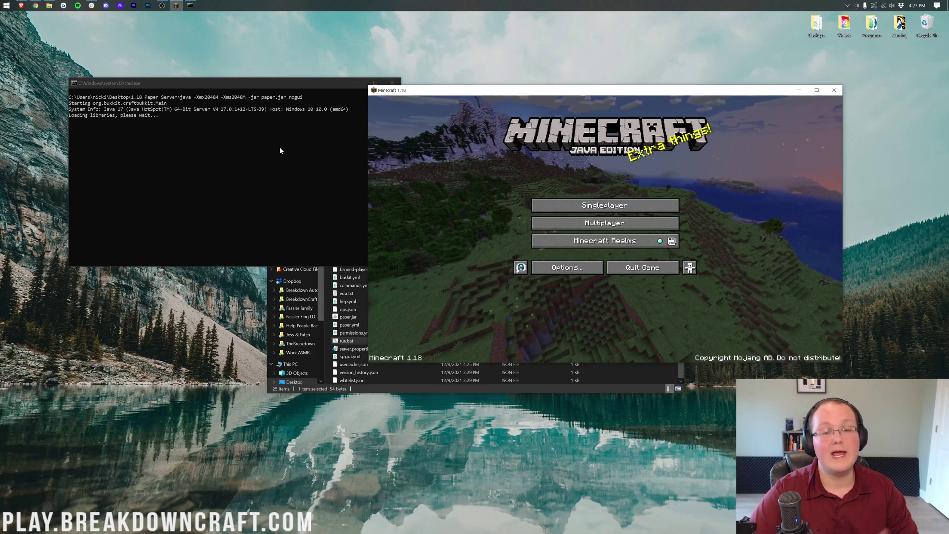
drag(259, 88, 226, 96)
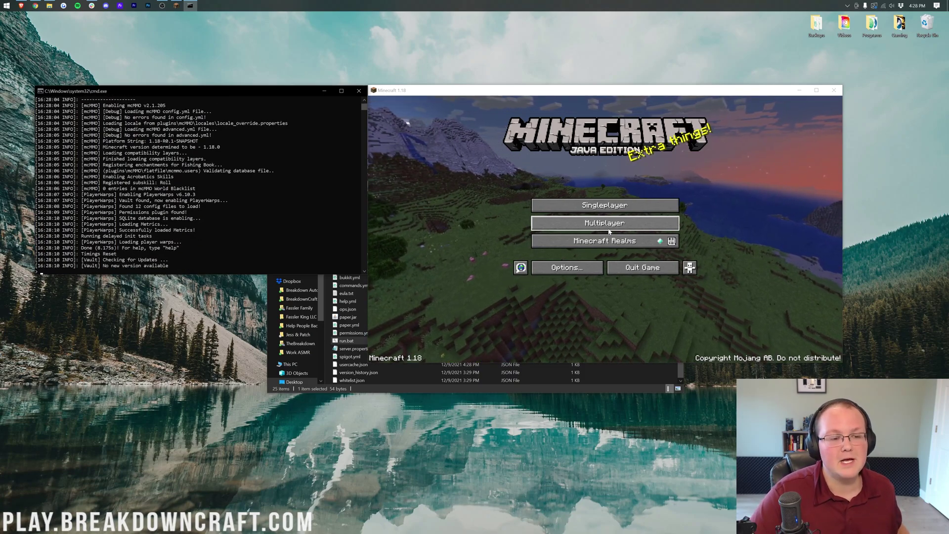
Join the local server from Minecraft's multiplayer screen using a direct connection.
click(609, 230)
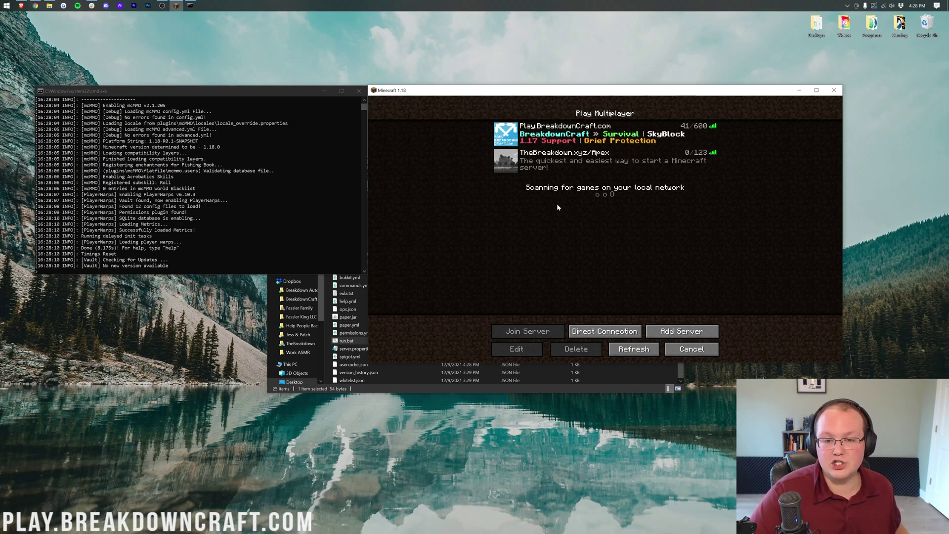
click(613, 330)
click(543, 253)
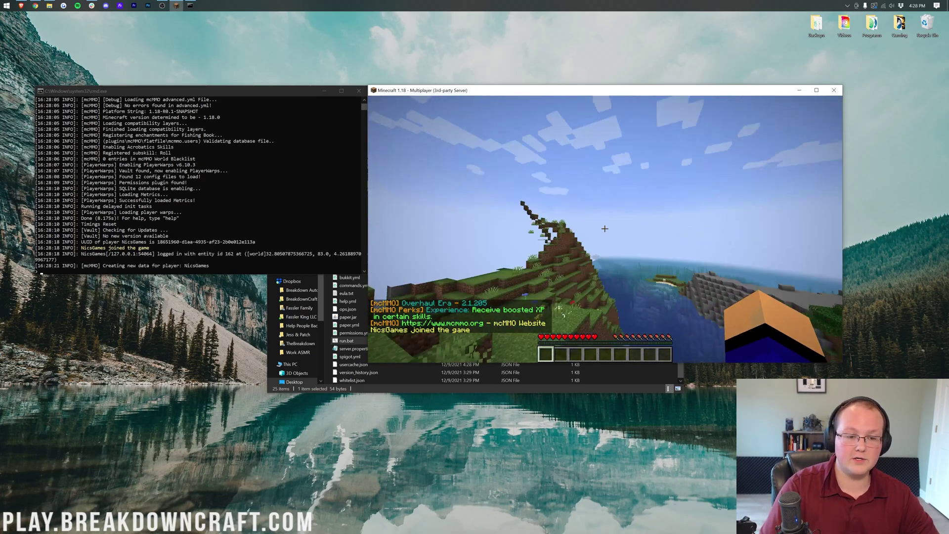
Issue the op command for the player's username in the server console.
key(t)
click(129, 192)
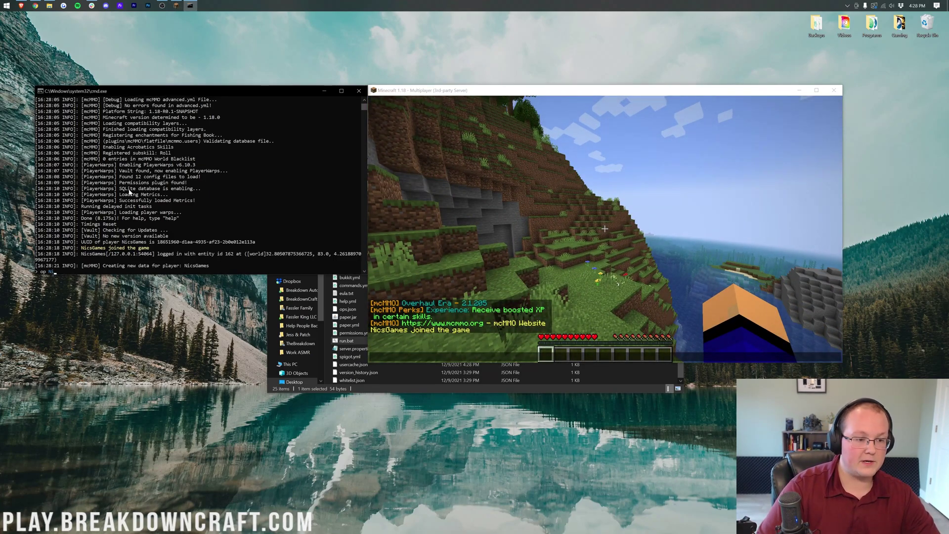
key(Return)
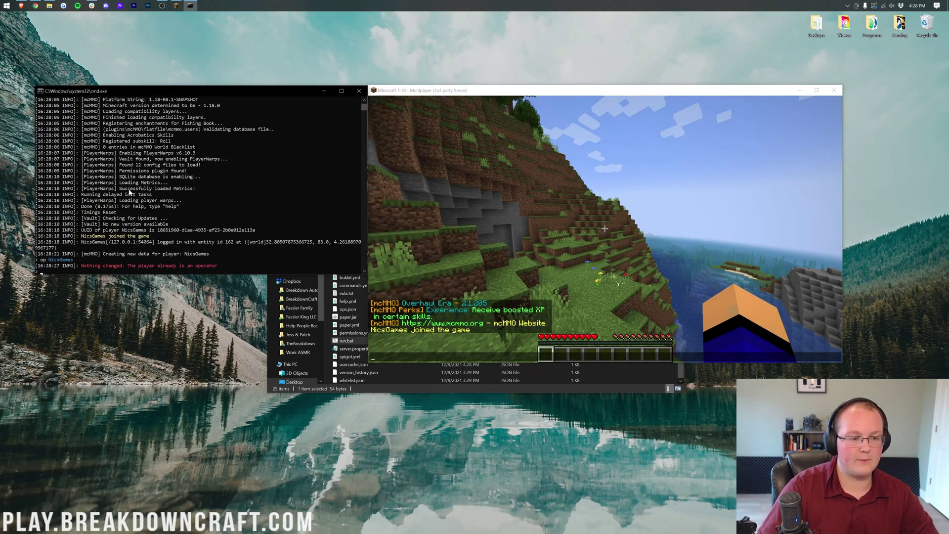
List the server's loaded plugins in the game chat with /plugins and check the names.
click(697, 262)
text(/pl)
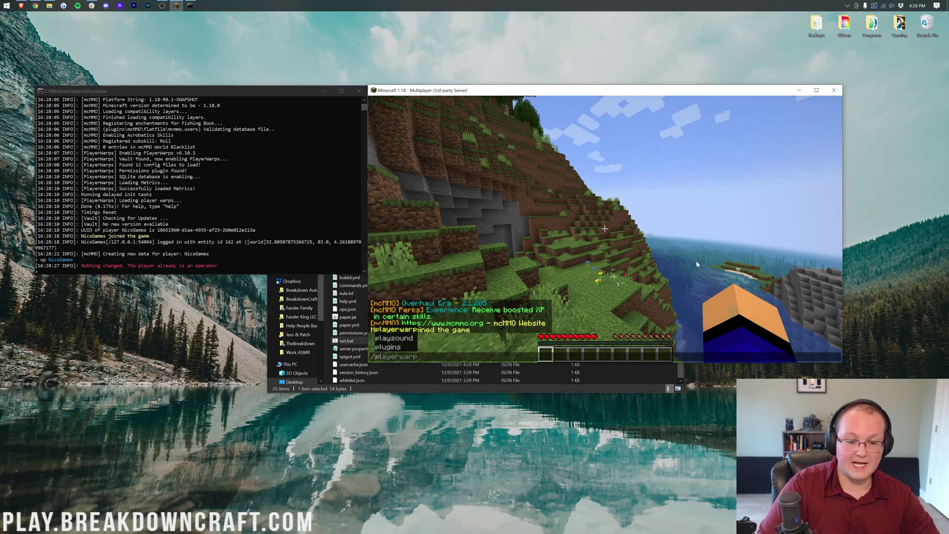
text(ugins)
key(Return)
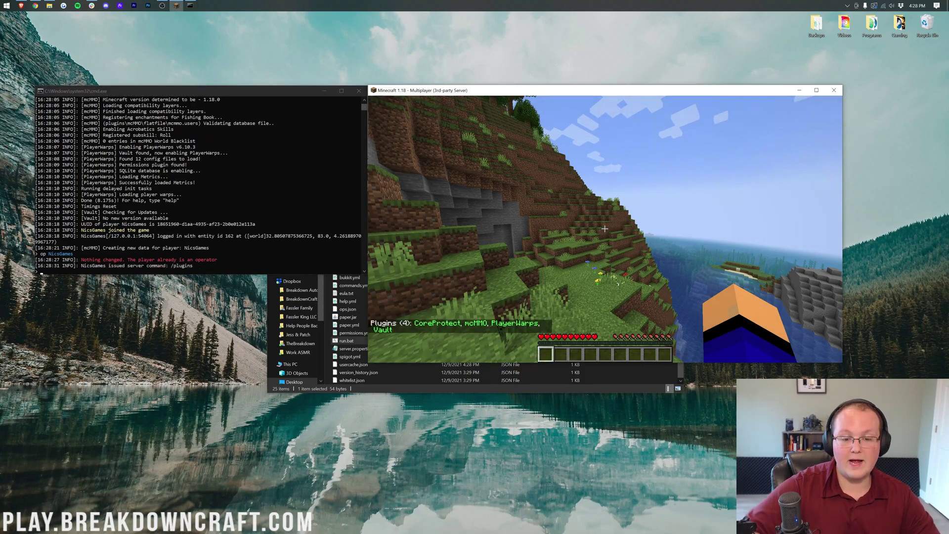
key(t)
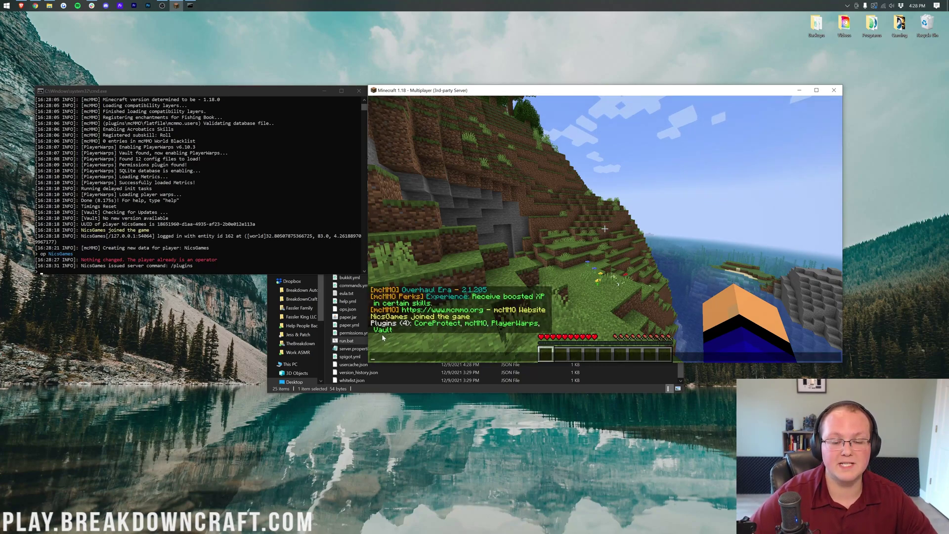
key(Escape)
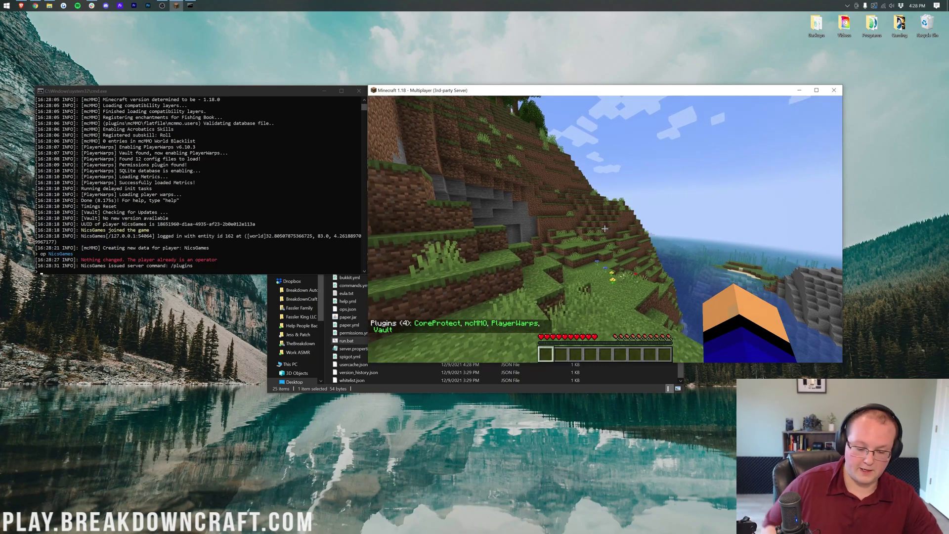
Create a player warp named here at the current position with /pwarp set here.
text(/paper)
key(BackSpace)
key(BackSpace)
key(BackSpace)
key(BackSpace)
text(war)
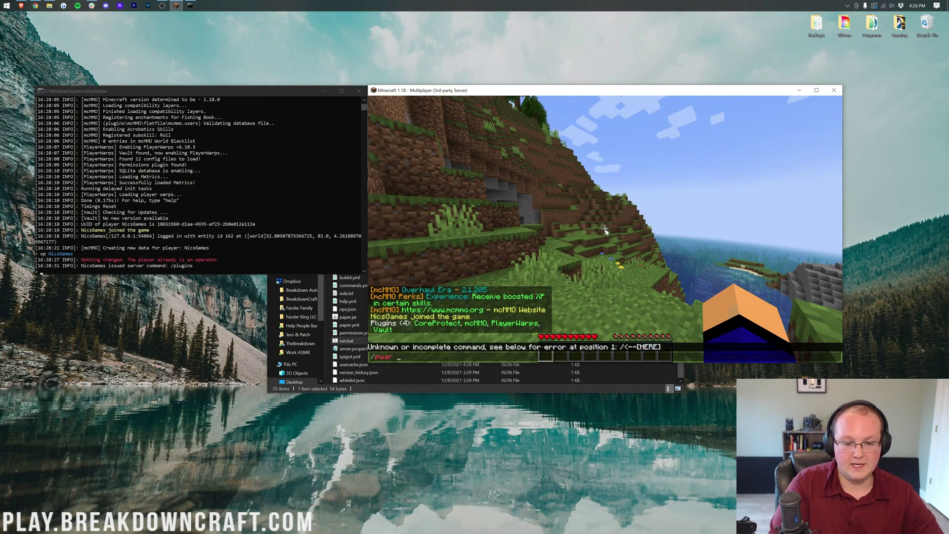
text(p set here)
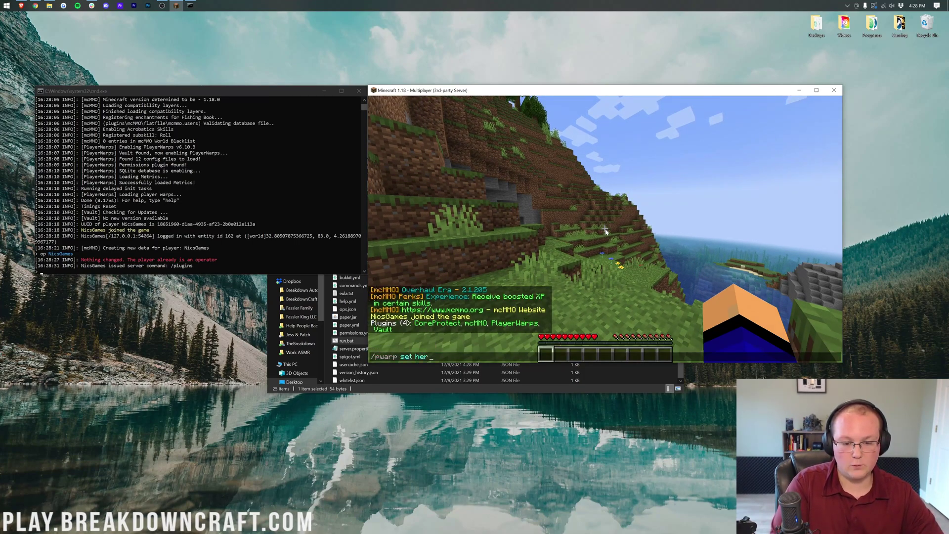
key(Return)
Open the Player Warps menu with /pwarp, show all warps, teleport to the warp named here, and walk forward.
text(/pwe)
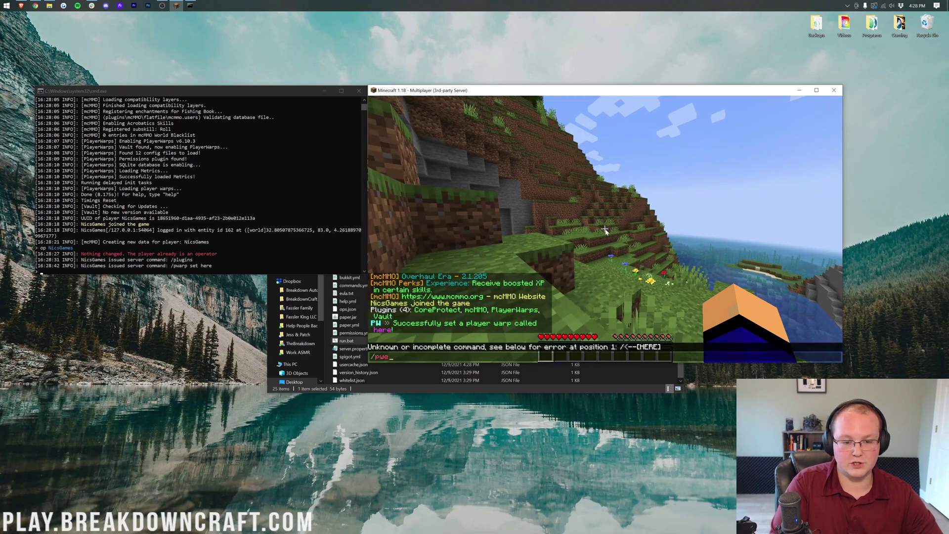
text(a)
key(BackSpace)
key(BackSpace)
text(arp)
key(Return)
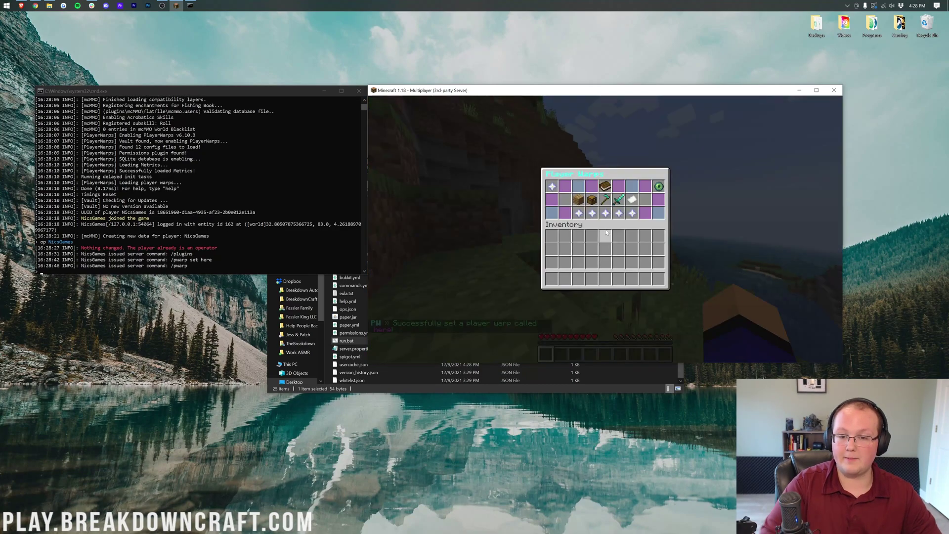
click(605, 185)
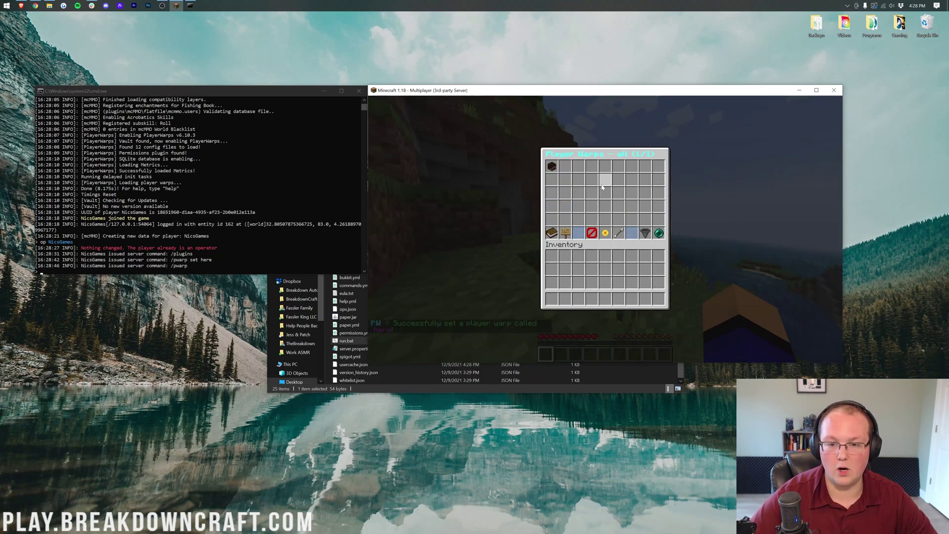
click(554, 168)
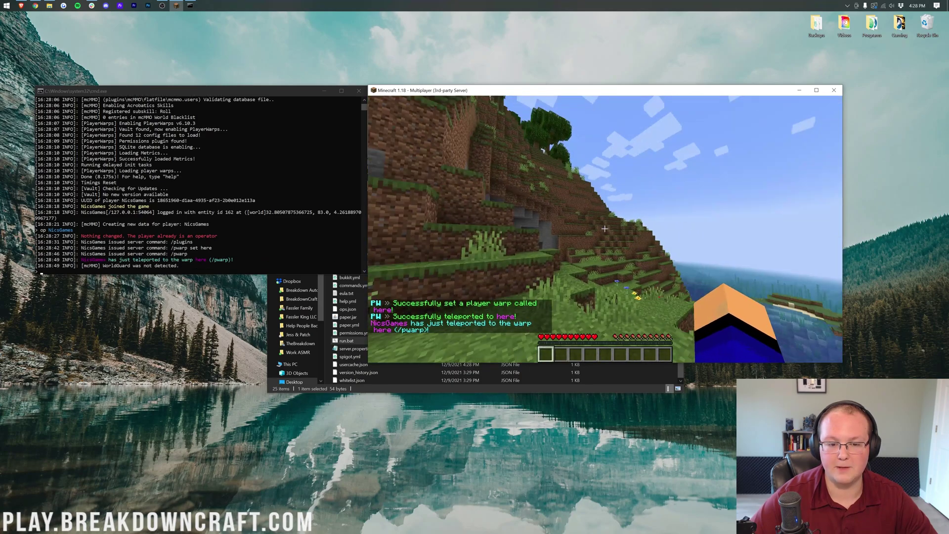
key(w)
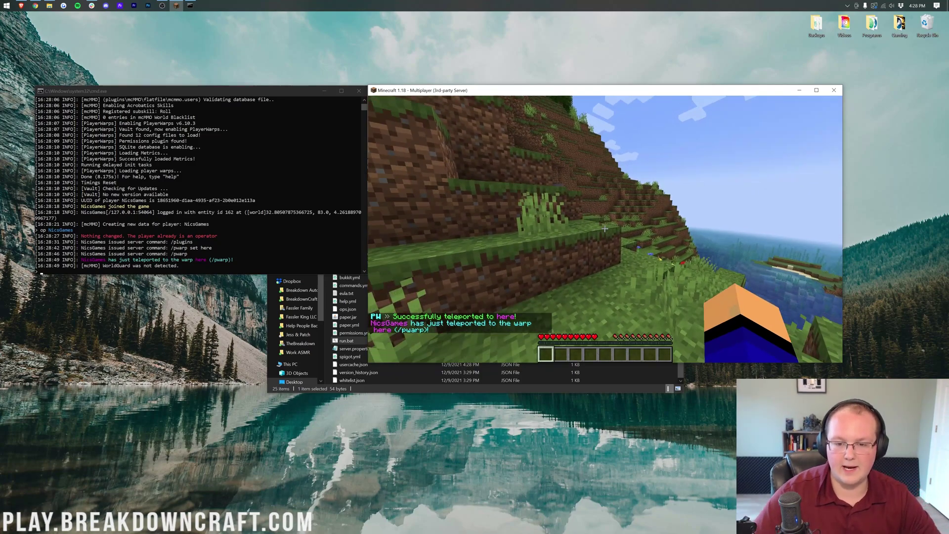
Break a few grass blocks in the hillside ledge and check a broken spot with the CoreProtect inspector, enabled with /co i.
click(605, 228)
click(605, 229)
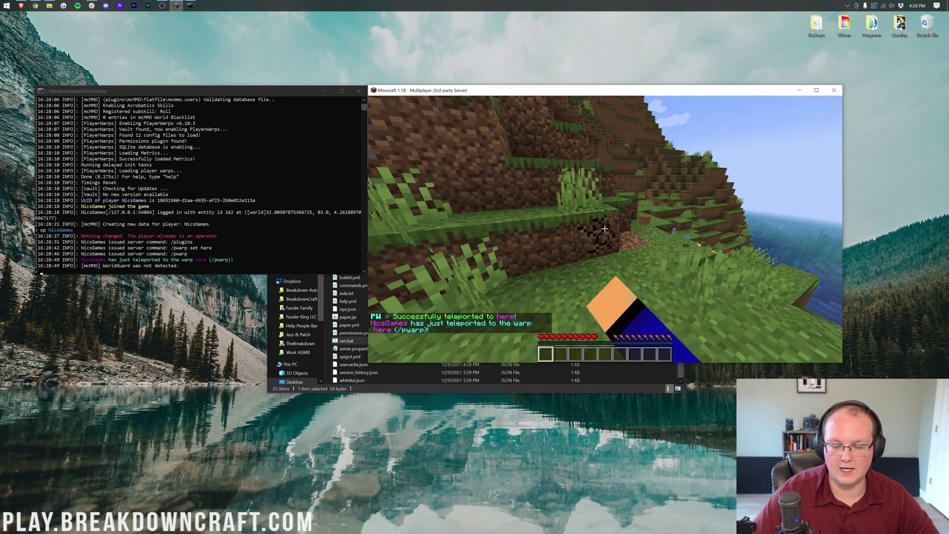
text(/)
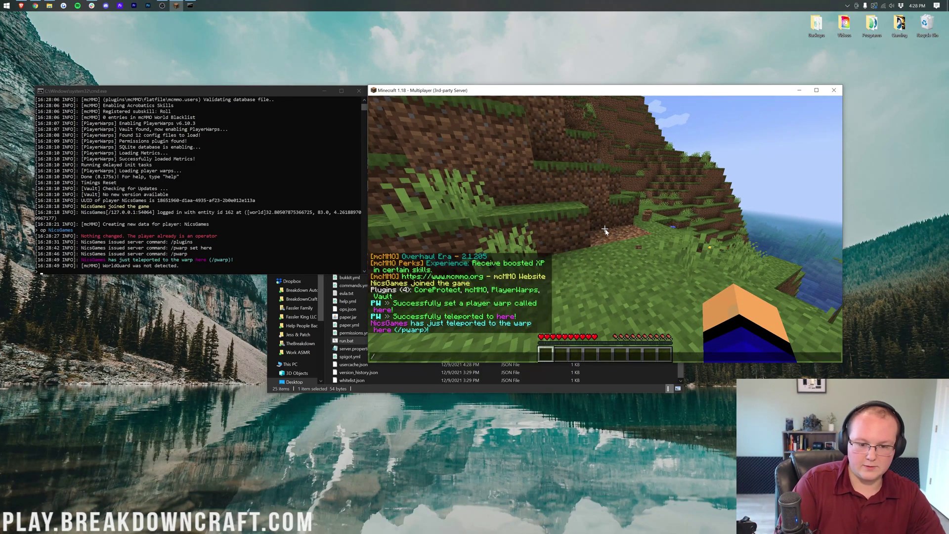
text(co i)
key(Return)
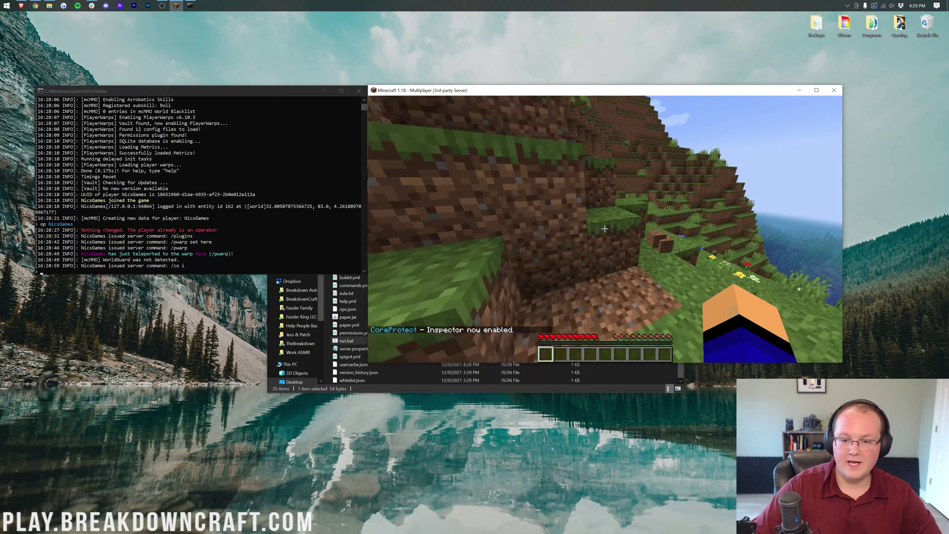
right_click(604, 228)
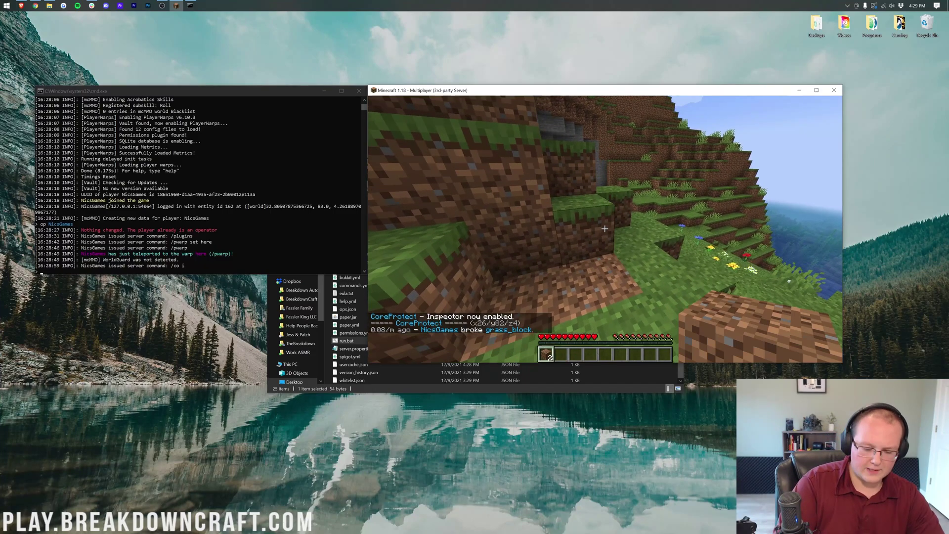
Roll back the block changes within 5 blocks over the last hour with /co rollback radius:5 time:1h.
text(/r)
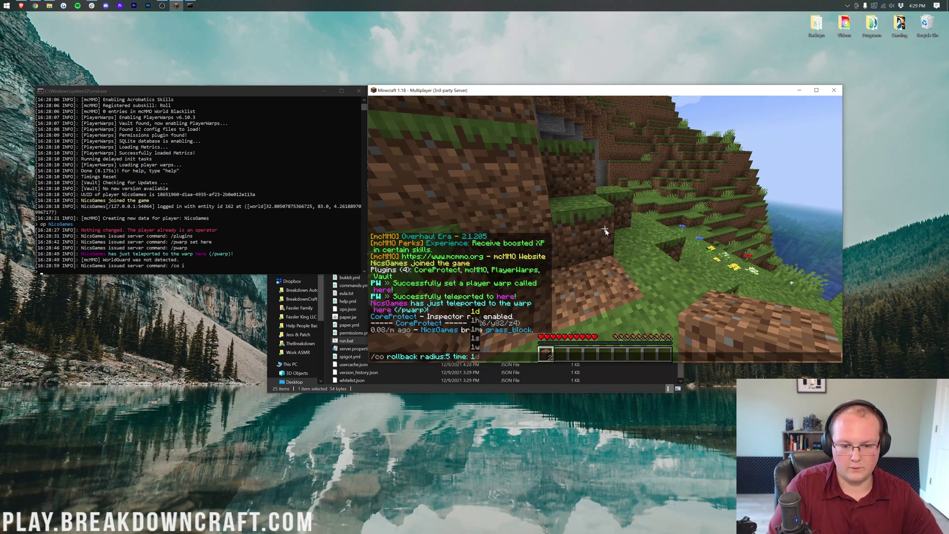
text(h)
key(Return)
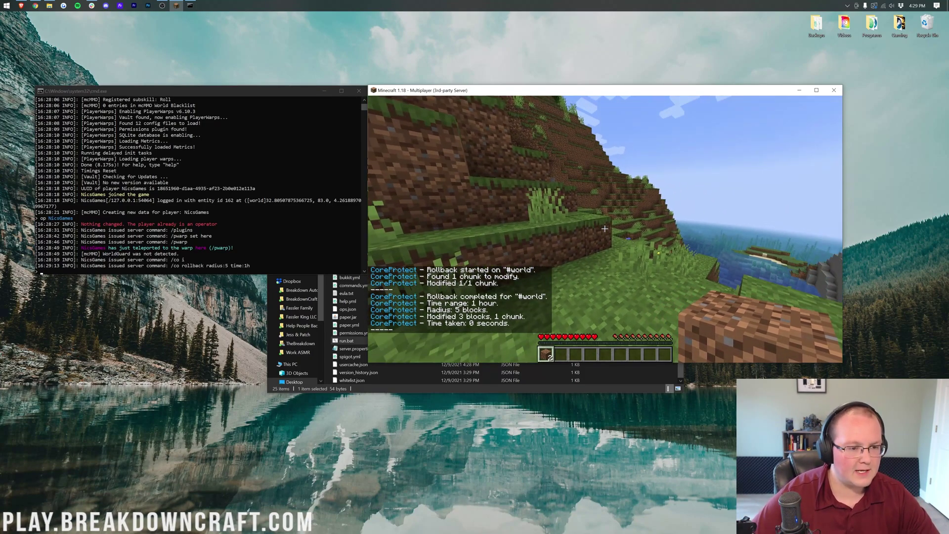
Inspect the history of the restored grass blocks in the ledge, and turn off the CoreProtect inspector with /co i.
click(604, 229)
click(604, 228)
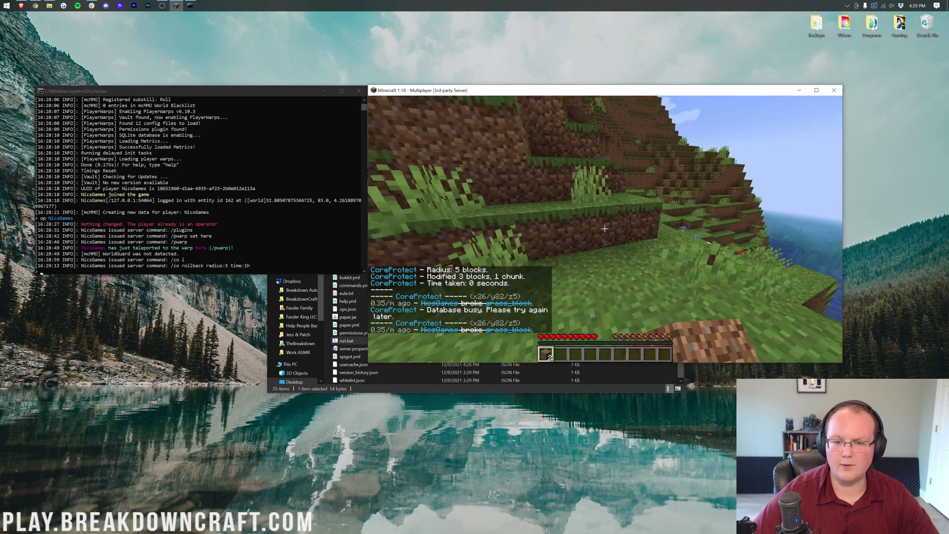
click(605, 229)
click(604, 229)
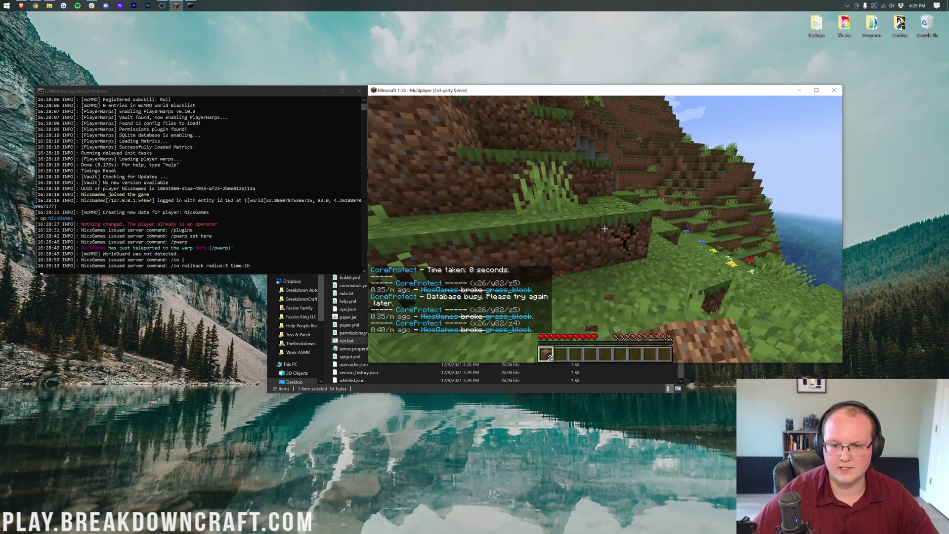
text(/co i)
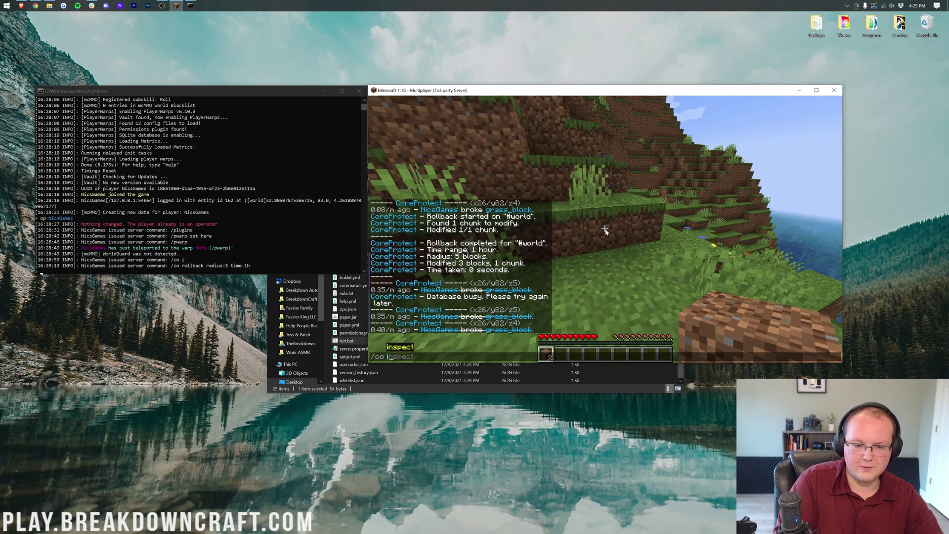
key(Return)
Show the mcMMO plugin information in the game chat with /mcmmo and keep the chat open to read it.
text(/m)
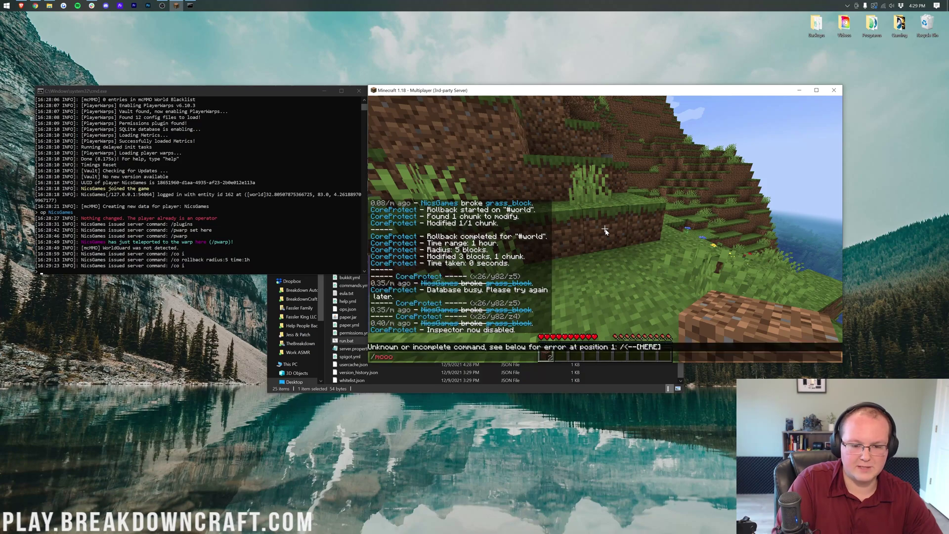
text(cmmo)
key(Return)
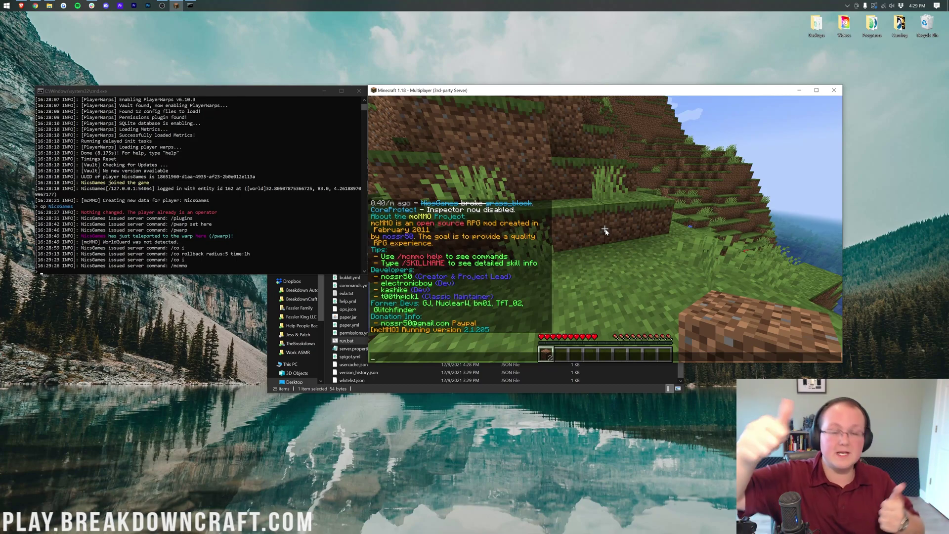
key(t)
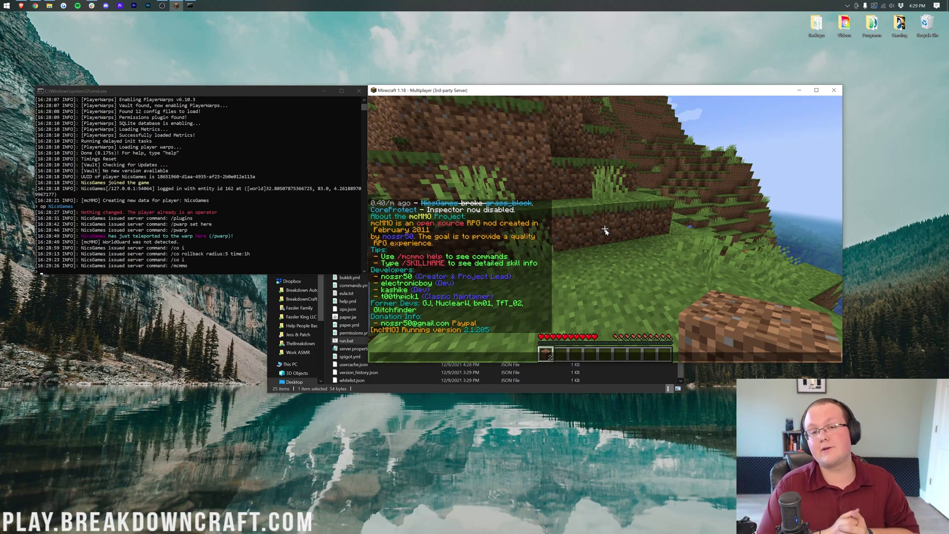